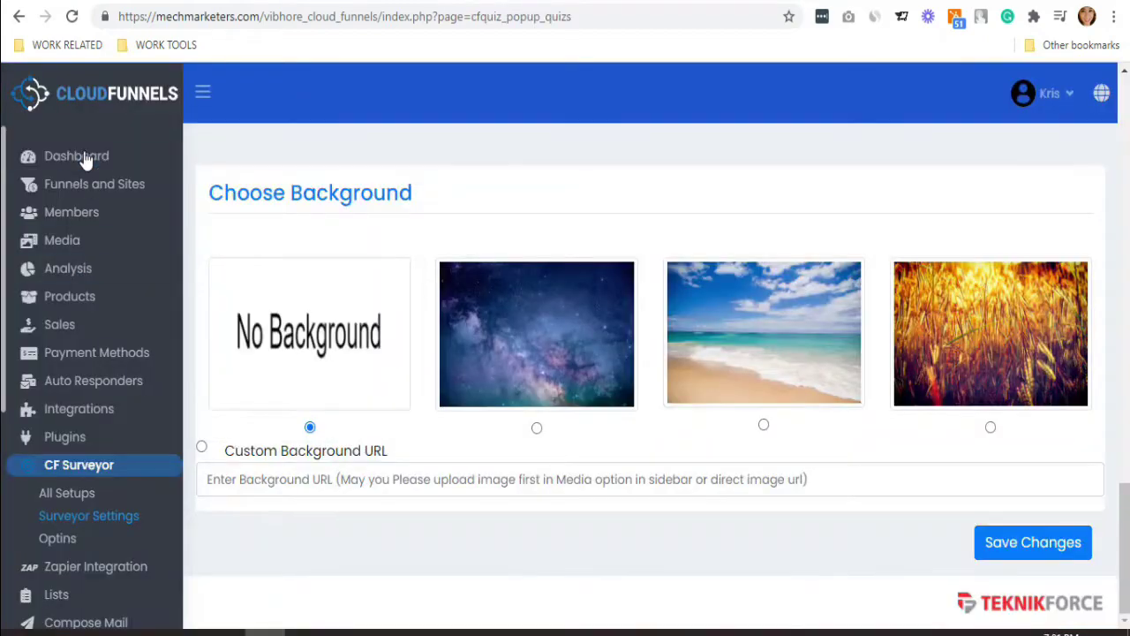
Find the Surveyor plugin in the CloudFunnels plugin marketplace and open its details page.
{"action": "left_click", "coordinate": [21, 159]}
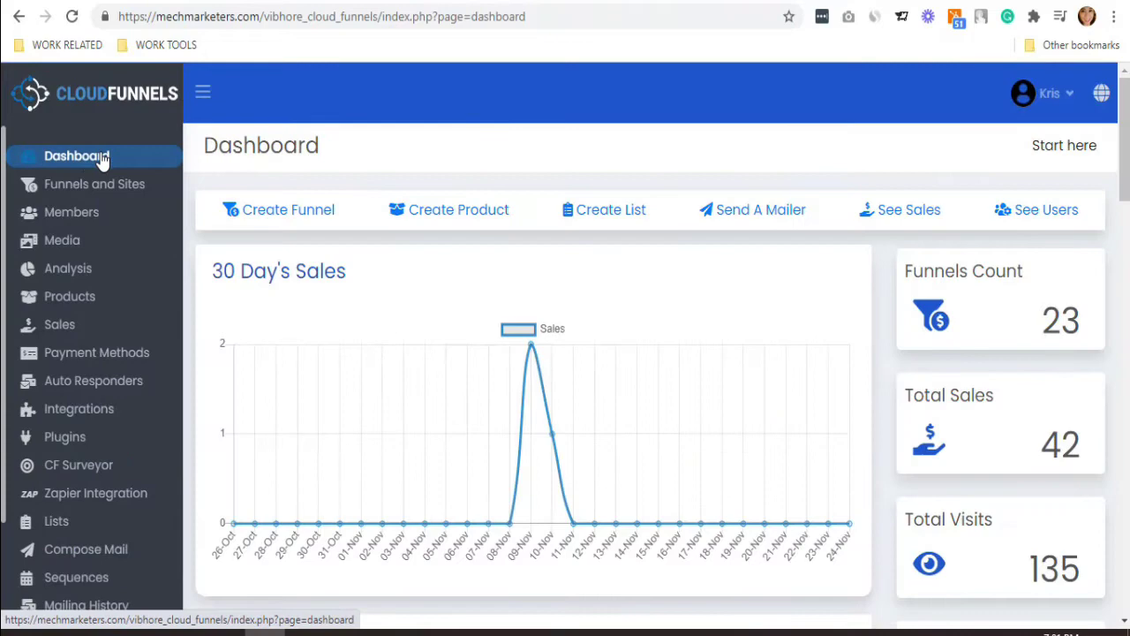
{"action": "left_click", "coordinate": [65, 437]}
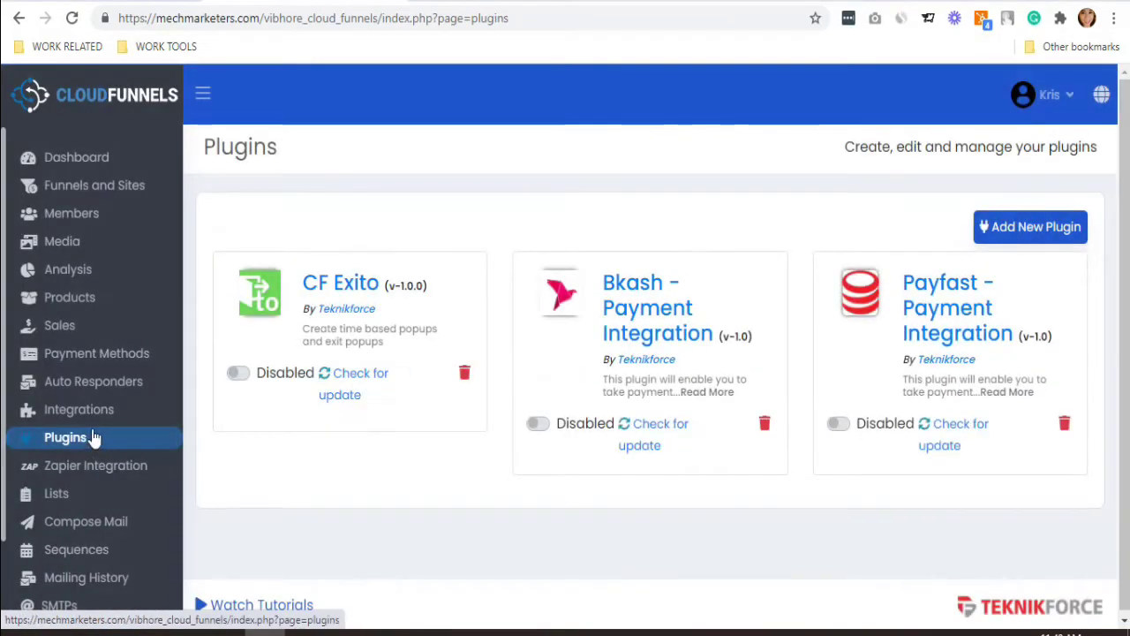
{"action": "left_click", "coordinate": [1004, 237]}
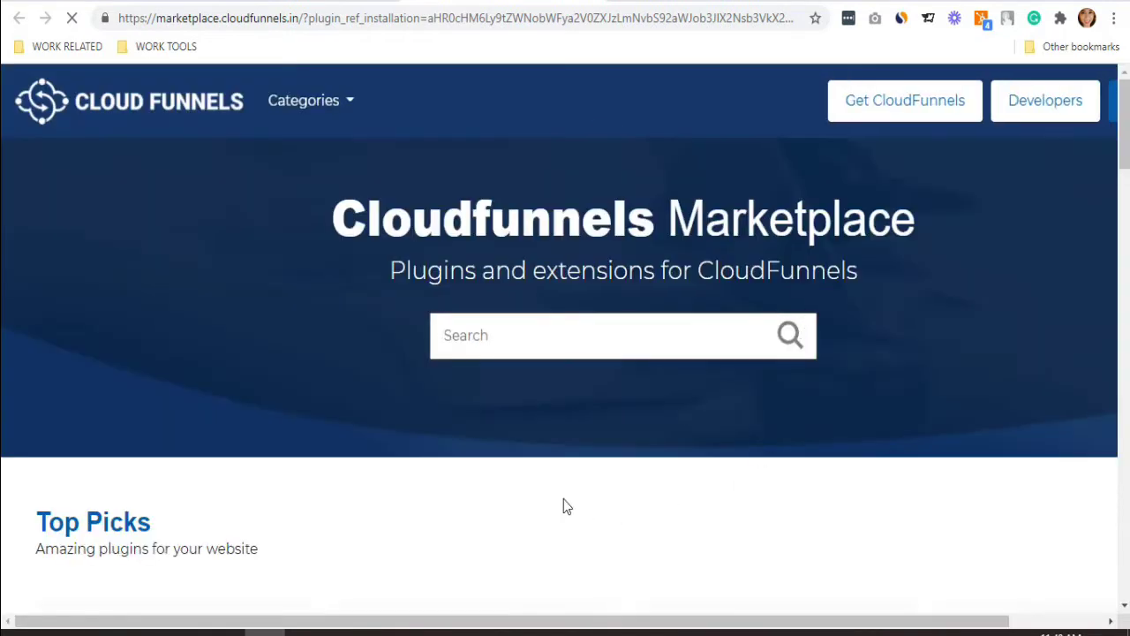
{"action": "scroll", "coordinate": [499, 405], "scroll_direction": "down", "scroll_amount": 1}
{"action": "scroll", "coordinate": [499, 405], "scroll_direction": "down", "scroll_amount": 2}
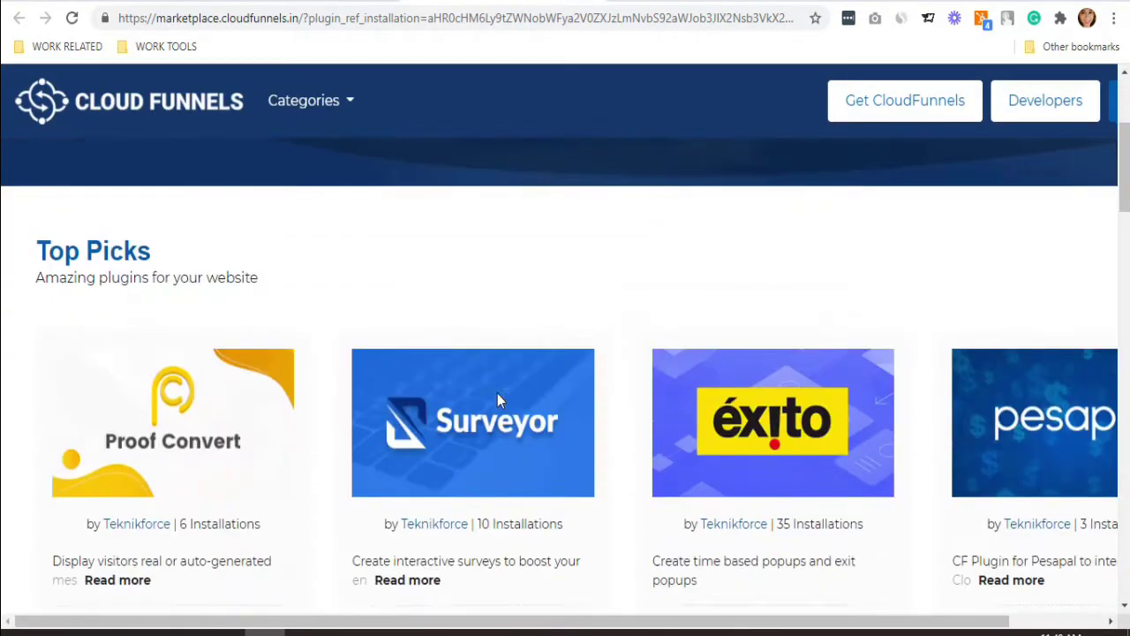
{"action": "scroll", "coordinate": [499, 405], "scroll_direction": "down", "scroll_amount": 2}
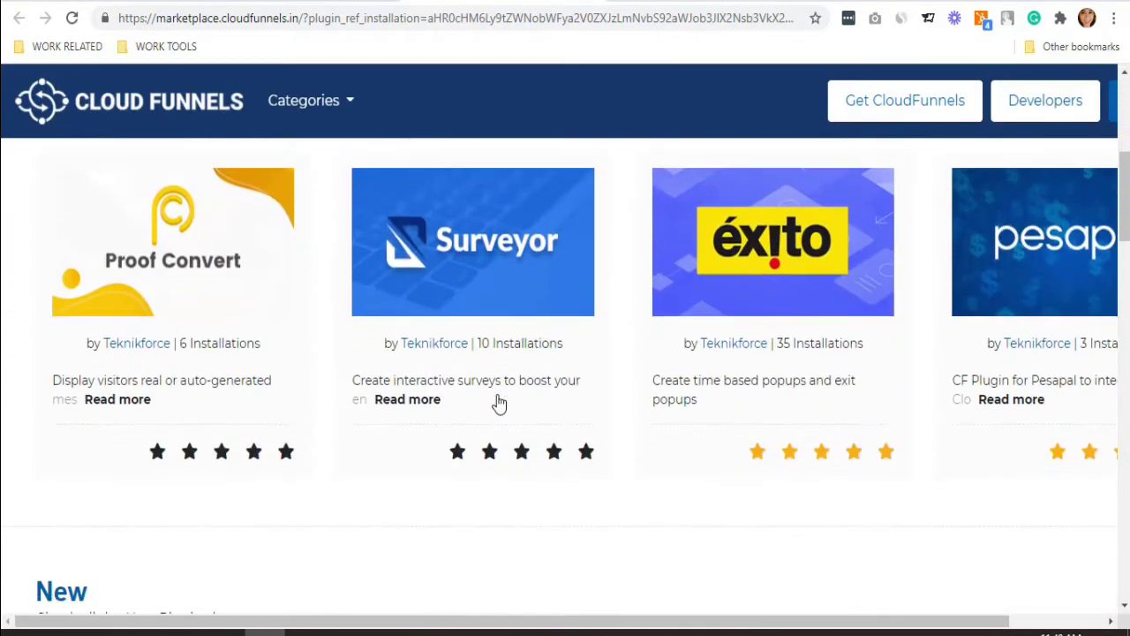
{"action": "left_click", "coordinate": [433, 281]}
Install and activate CF Surveyor, then return to the Dashboard.
{"action": "scroll", "coordinate": [462, 409], "scroll_direction": "up", "scroll_amount": 1}
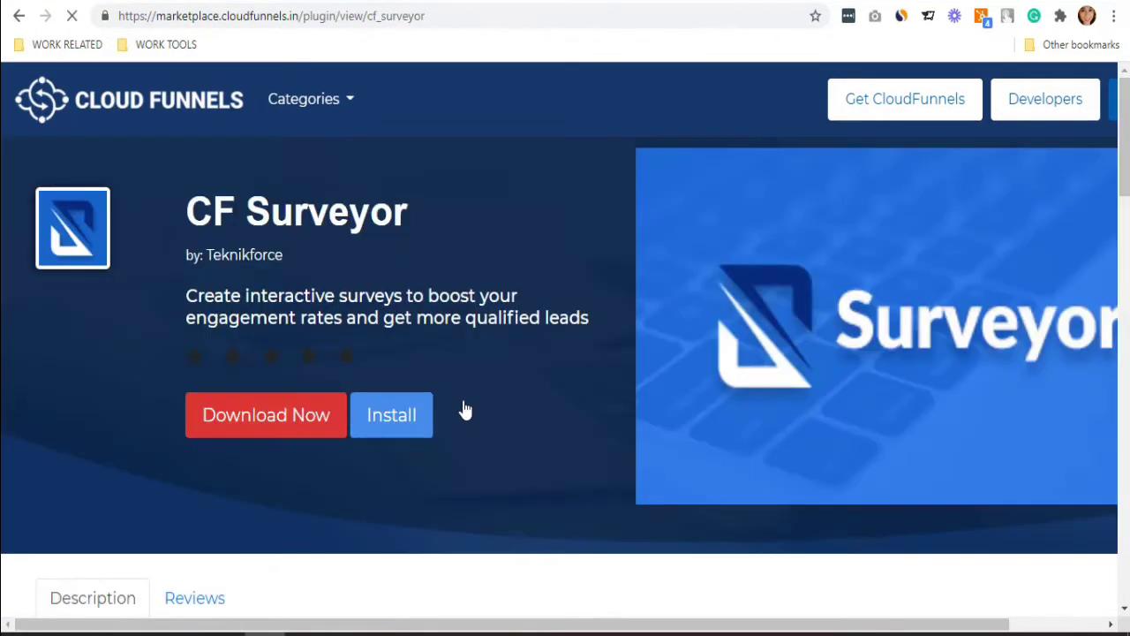
{"action": "left_click", "coordinate": [385, 428]}
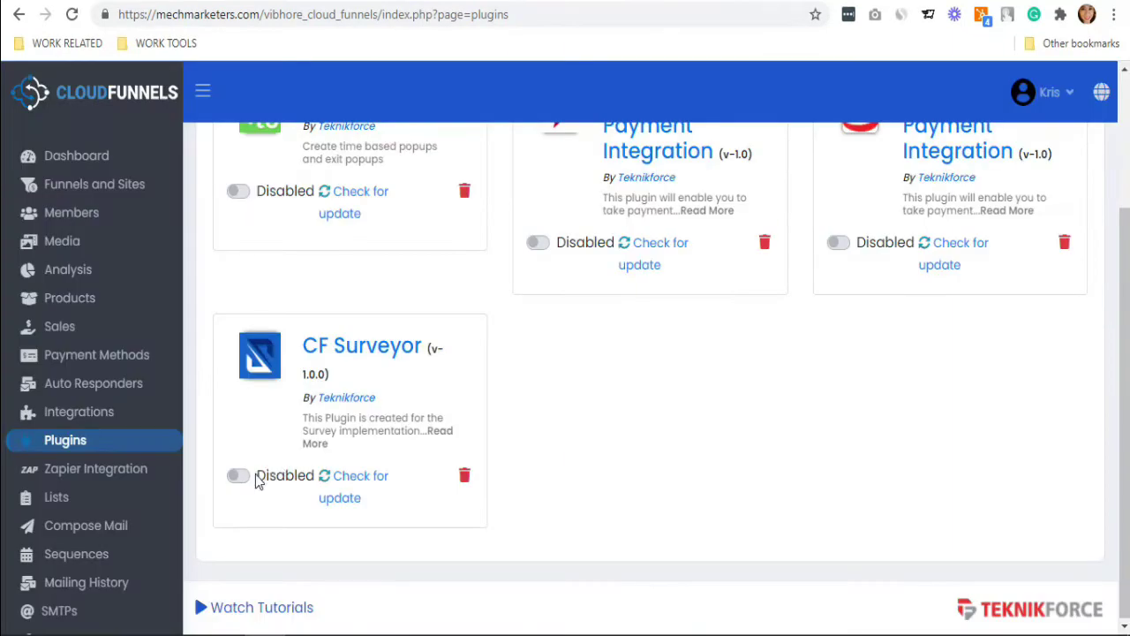
{"action": "left_click", "coordinate": [247, 478]}
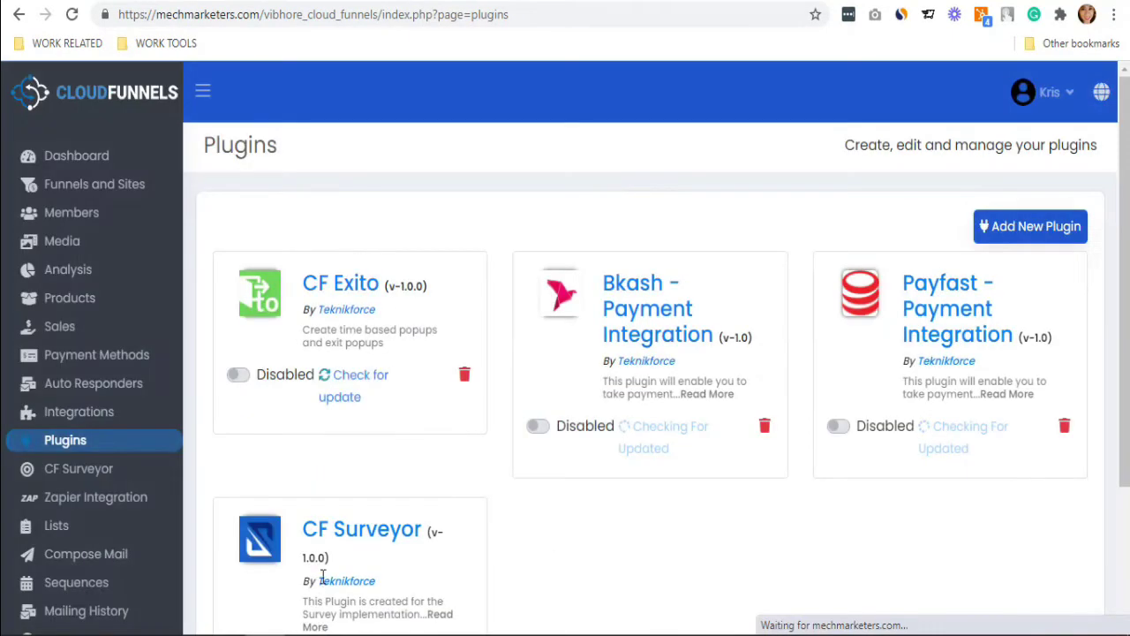
{"action": "scroll", "coordinate": [373, 469], "scroll_direction": "down", "scroll_amount": 2}
{"action": "scroll", "coordinate": [374, 469], "scroll_direction": "up", "scroll_amount": 3}
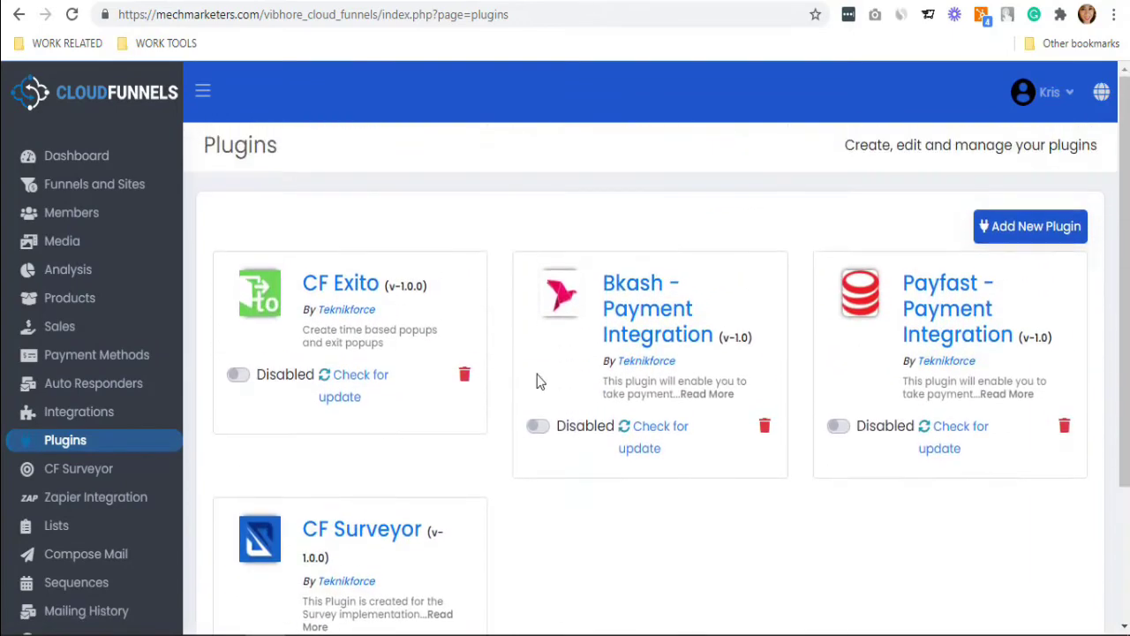
{"action": "left_click", "coordinate": [97, 158]}
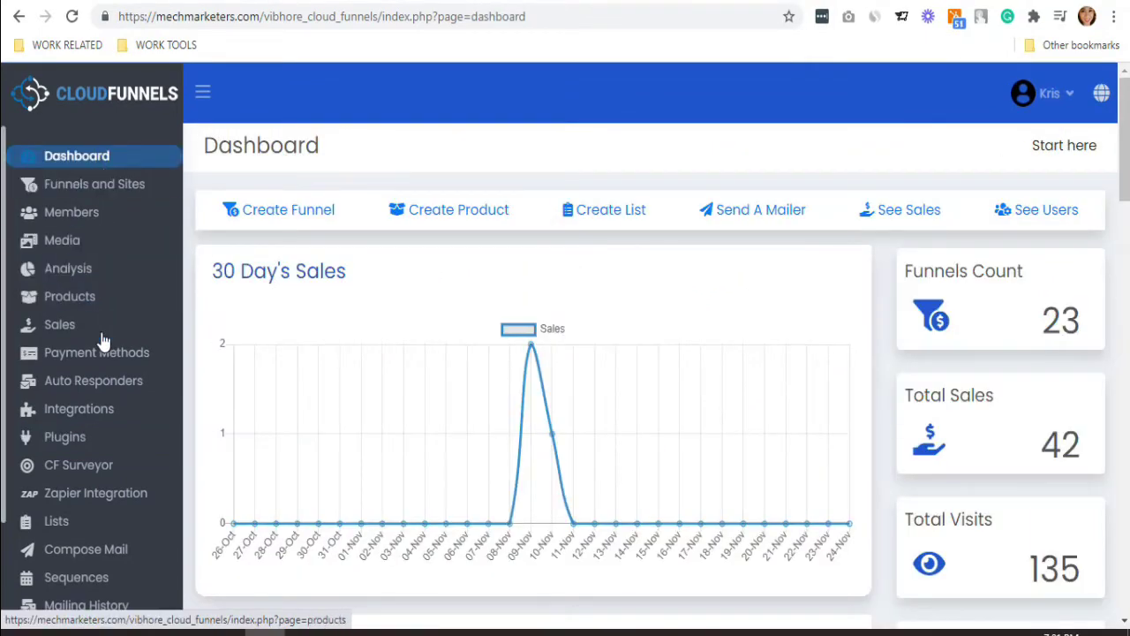
Review Surveyor Settings' survey options, header/footer editors, themes and backgrounds.
{"action": "left_click", "coordinate": [106, 471]}
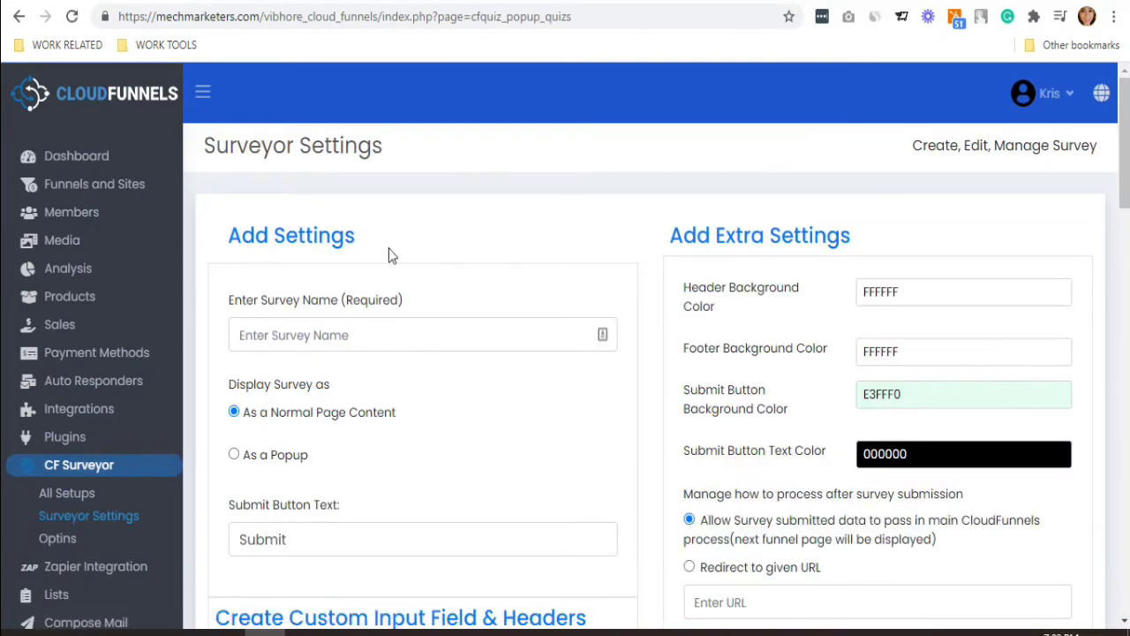
{"action": "scroll", "coordinate": [887, 265], "scroll_direction": "down", "scroll_amount": 2}
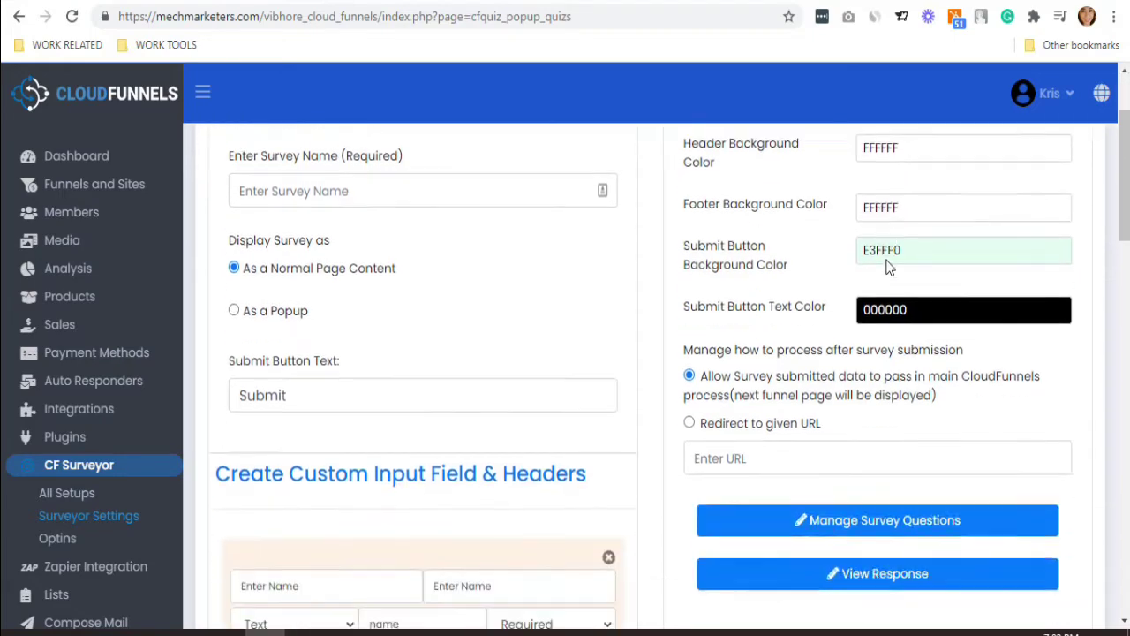
{"action": "scroll", "coordinate": [887, 265], "scroll_direction": "down", "scroll_amount": 2}
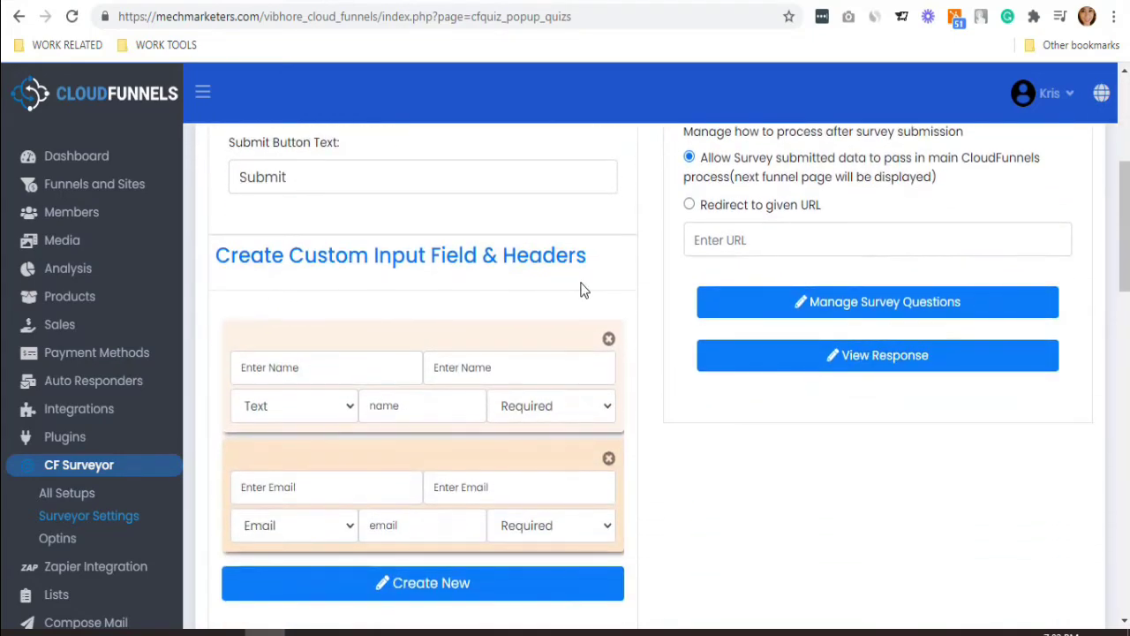
{"action": "scroll", "coordinate": [582, 290], "scroll_direction": "down", "scroll_amount": 6}
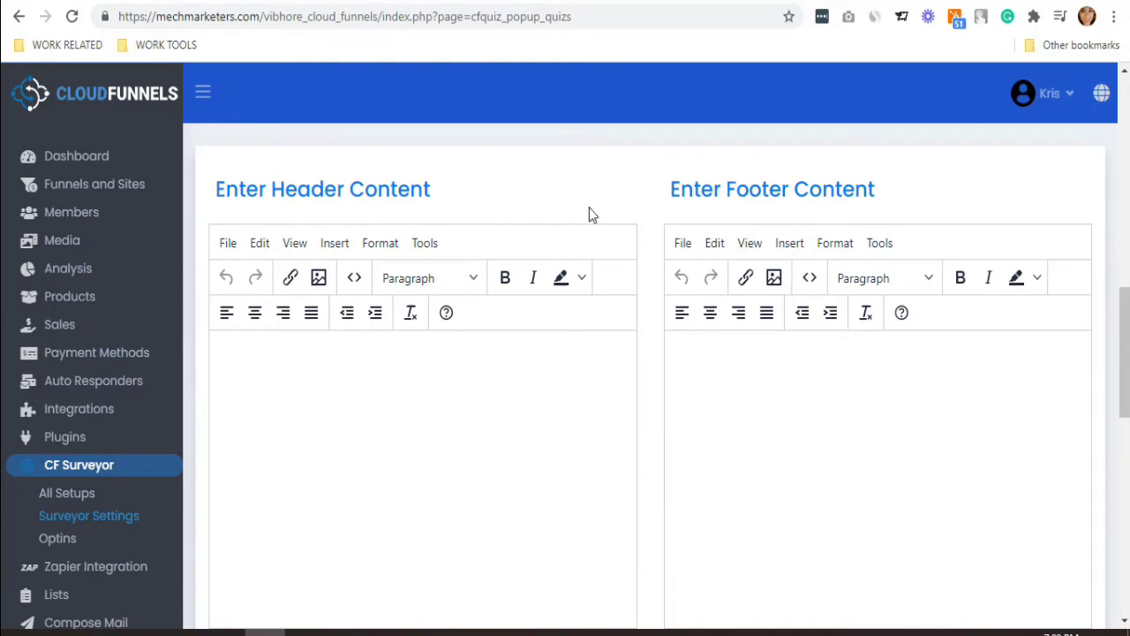
{"action": "scroll", "coordinate": [981, 202], "scroll_direction": "down", "scroll_amount": 5}
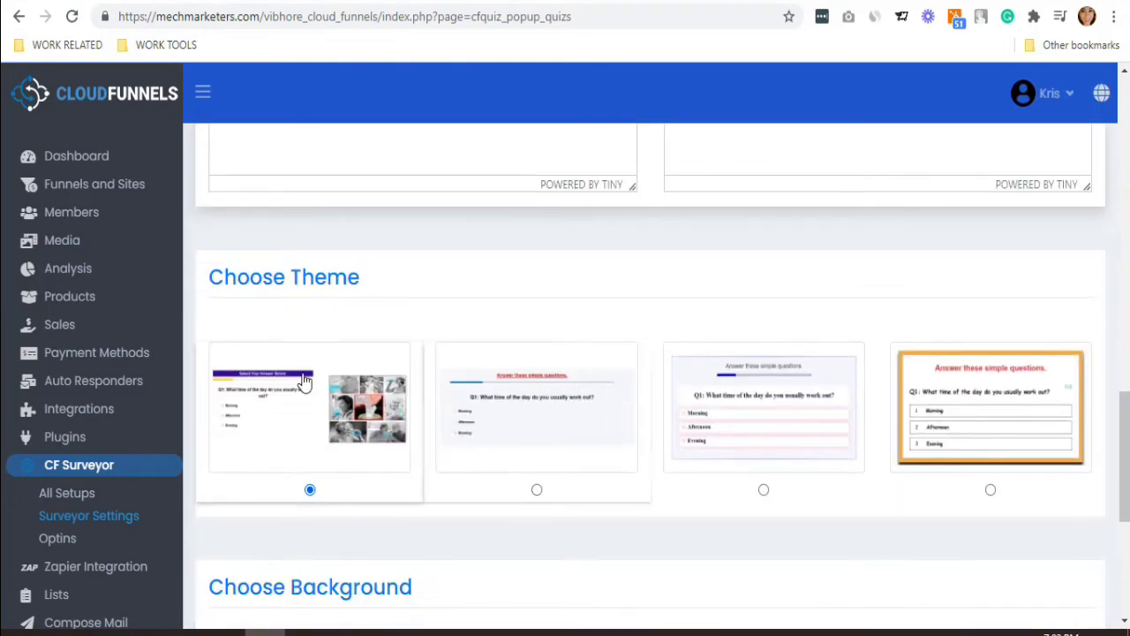
{"action": "scroll", "coordinate": [353, 622], "scroll_direction": "down", "scroll_amount": 1}
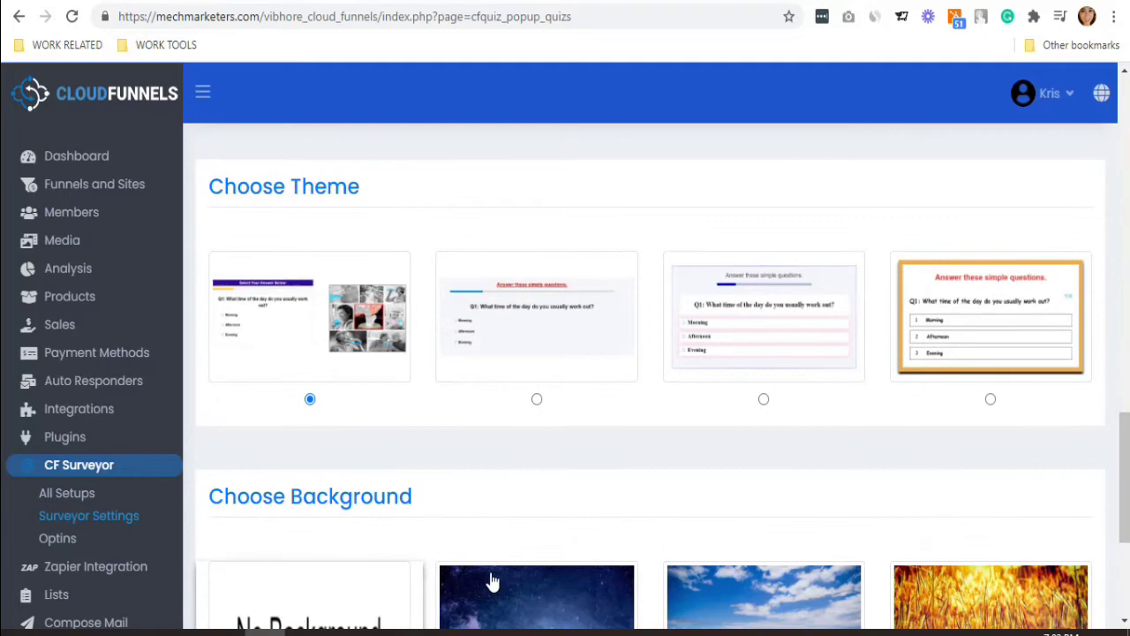
{"action": "scroll", "coordinate": [493, 581], "scroll_direction": "down", "scroll_amount": 3}
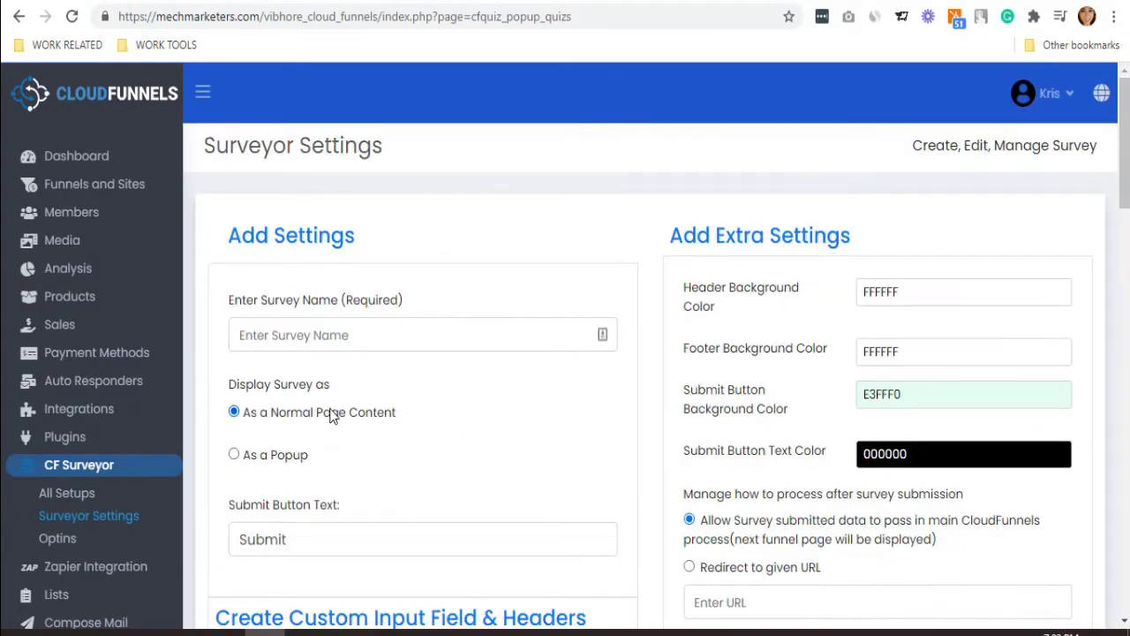
Name the survey 'Business Survey', keeping Normal Page Content display and 'Submit' button text.
{"action": "left_click", "coordinate": [272, 335]}
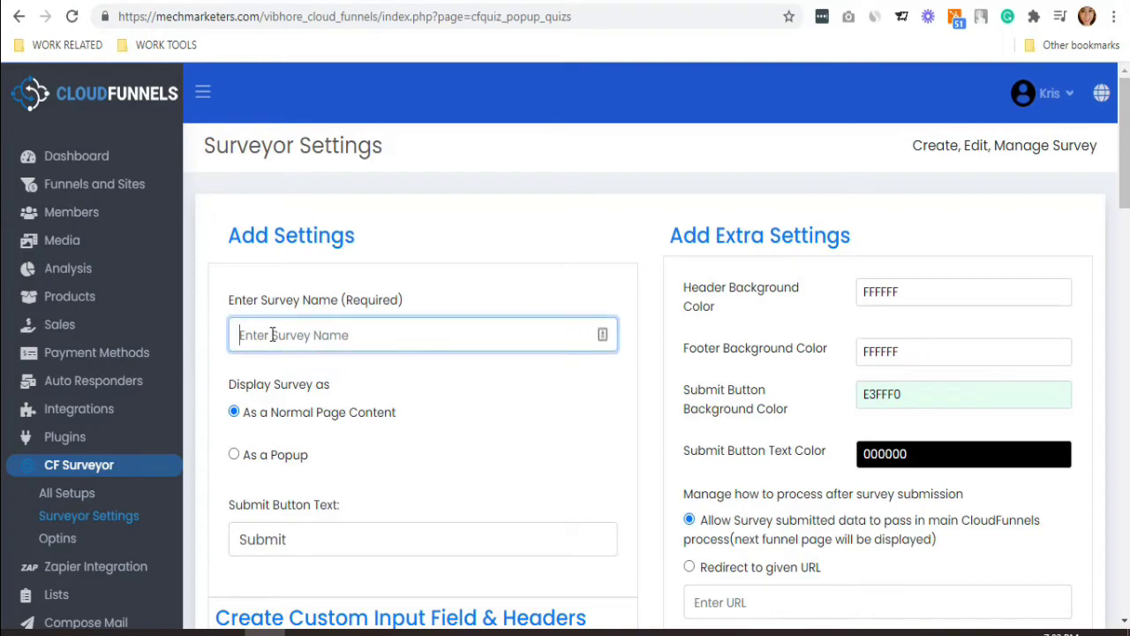
{"action": "type", "text": "Business Survey"}
{"action": "left_click", "coordinate": [300, 334]}
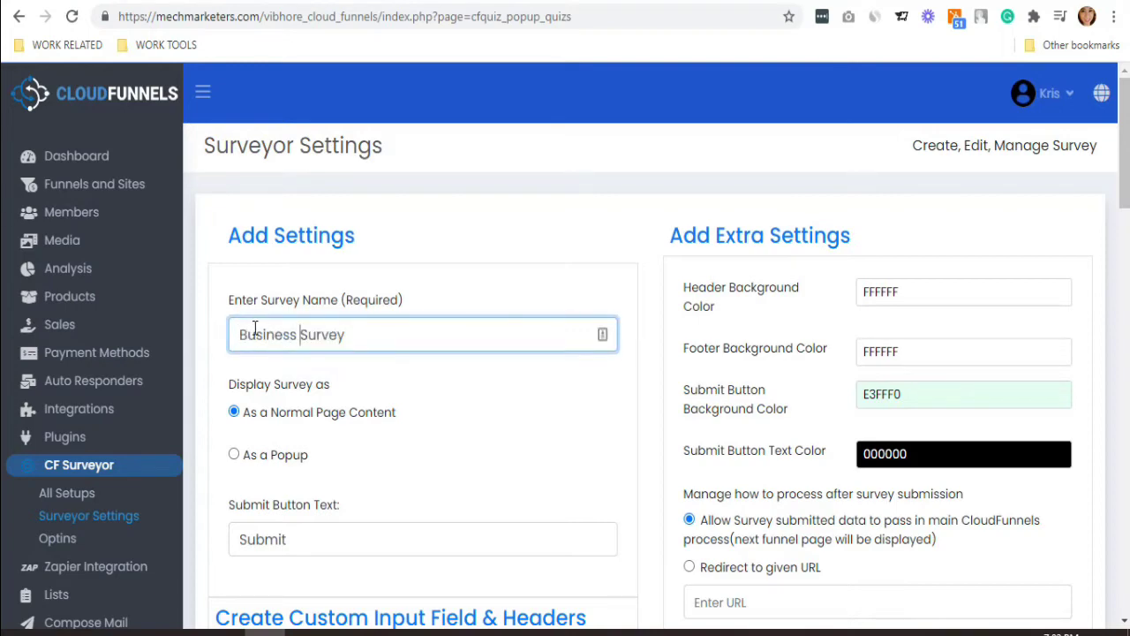
{"action": "left_click", "coordinate": [380, 343]}
{"action": "scroll", "coordinate": [379, 343], "scroll_direction": "down", "scroll_amount": 1}
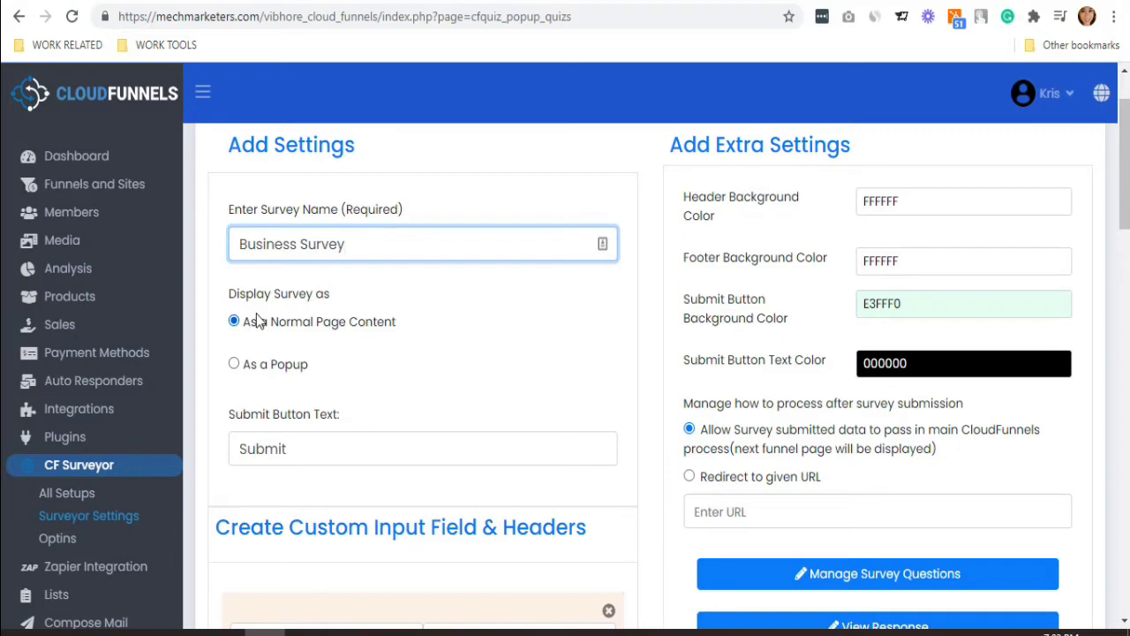
{"action": "left_click", "coordinate": [341, 433]}
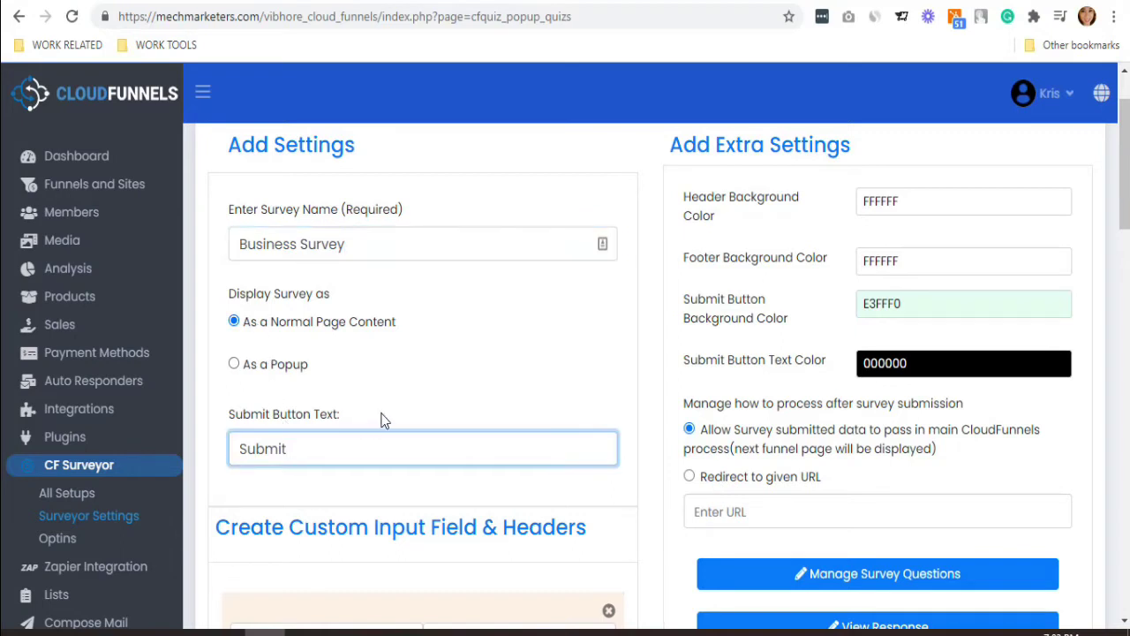
{"action": "left_click", "coordinate": [380, 421]}
{"action": "scroll", "coordinate": [383, 423], "scroll_direction": "up", "scroll_amount": 1}
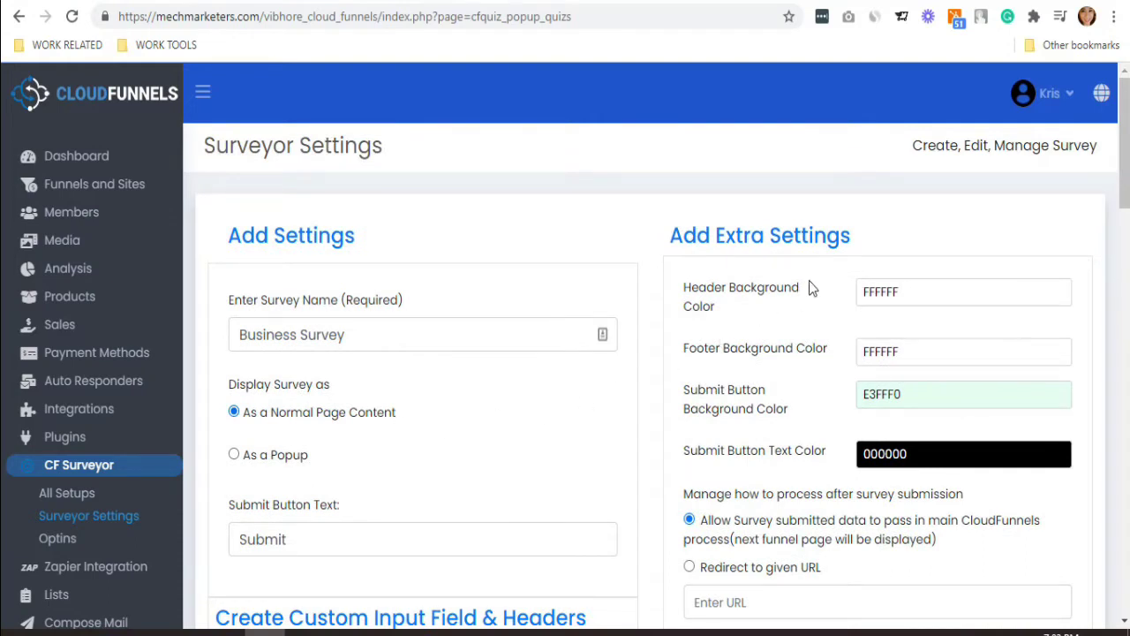
Set the survey's header and footer background colours to pink.
{"action": "scroll", "coordinate": [799, 281], "scroll_direction": "down", "scroll_amount": 1}
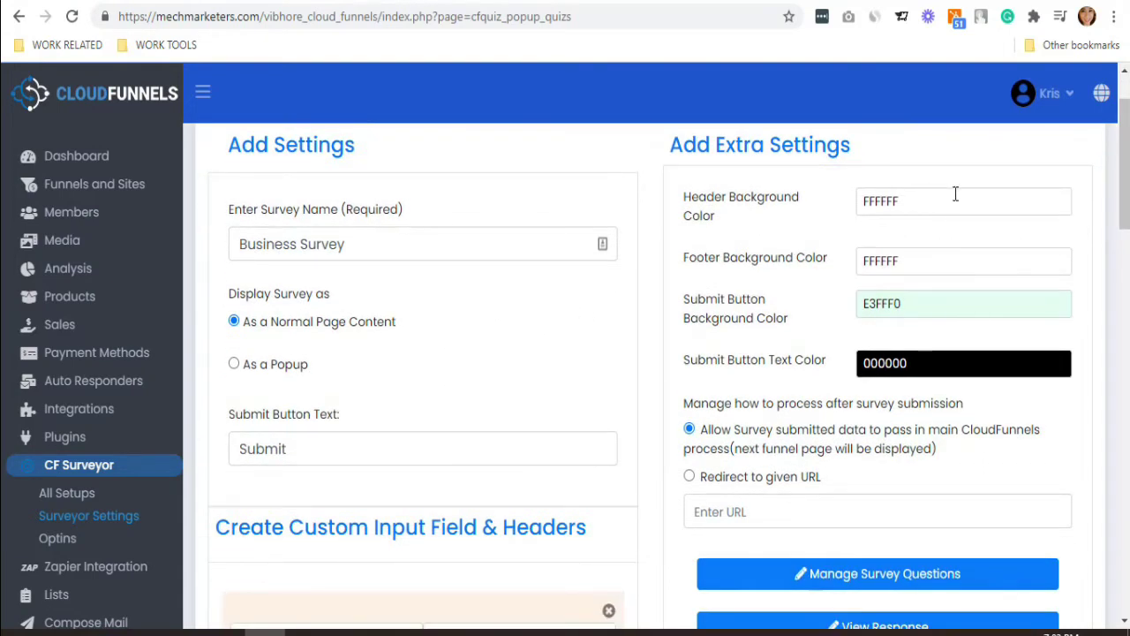
{"action": "left_click", "coordinate": [955, 194]}
{"action": "left_click", "coordinate": [1004, 259]}
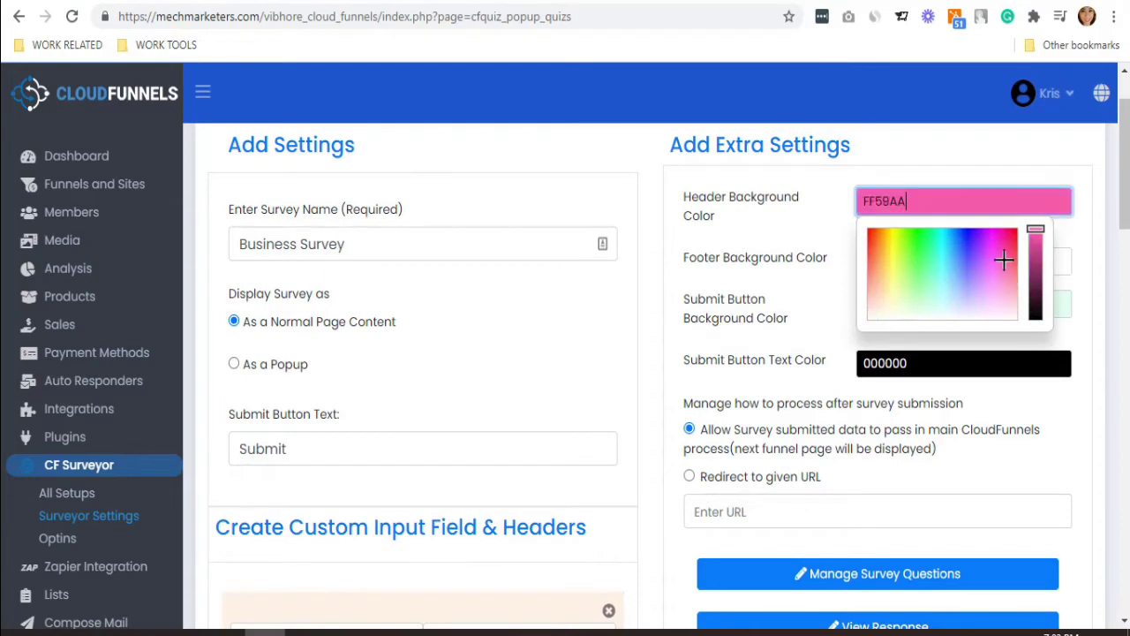
{"action": "left_click", "coordinate": [837, 258]}
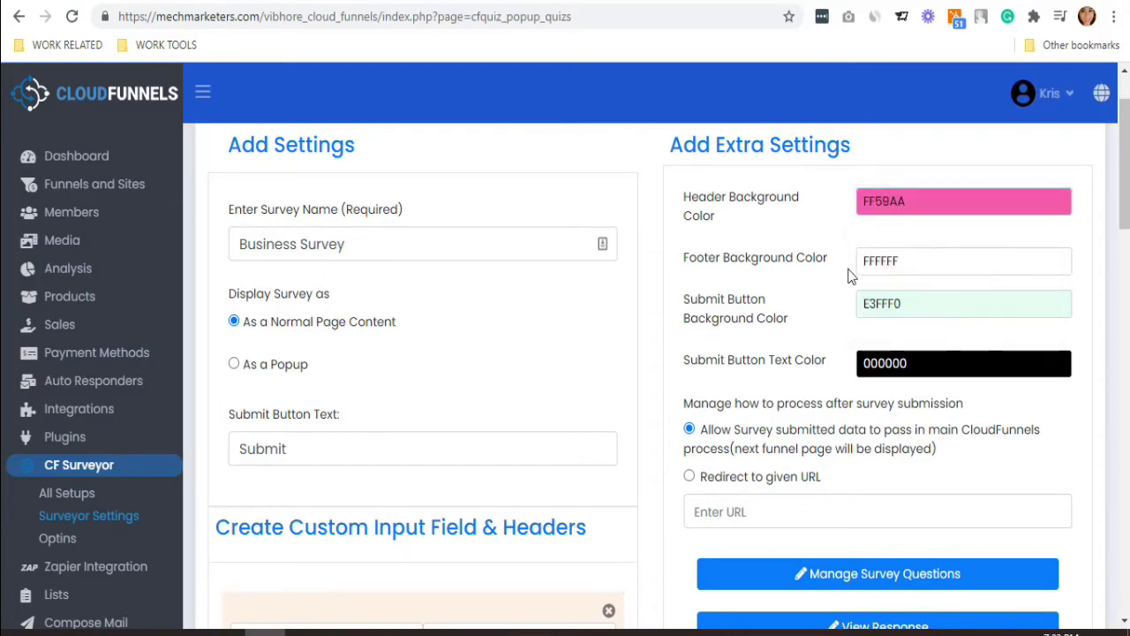
{"action": "left_click", "coordinate": [888, 261]}
{"action": "left_click_drag", "start_coordinate": [877, 373], "coordinate": [909, 362]}
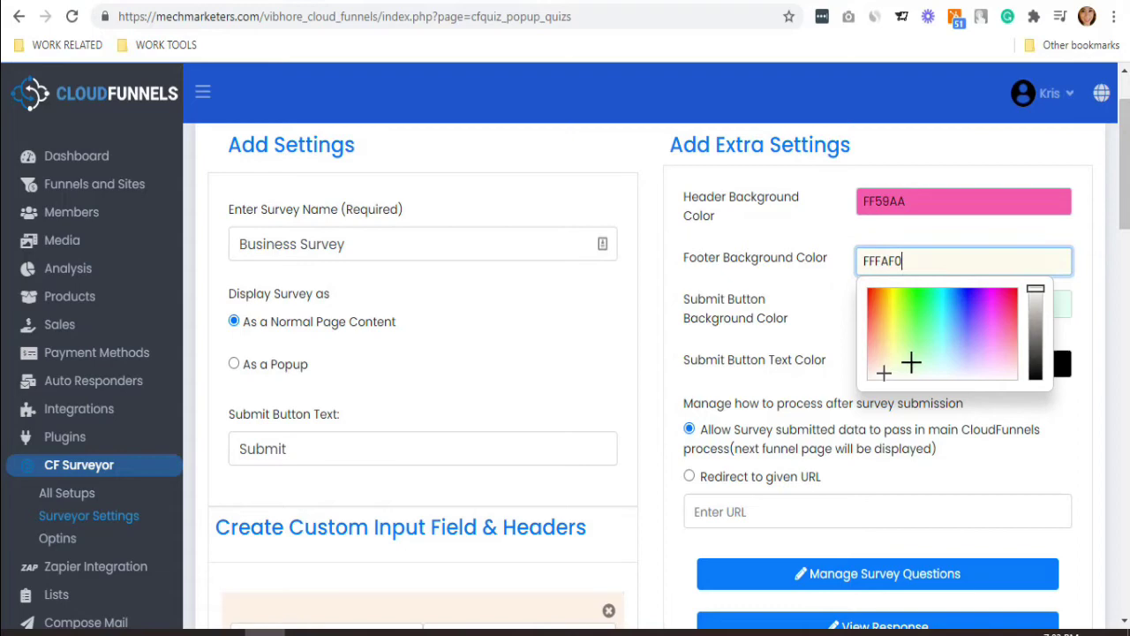
Set the submit button text colour to black (000000).
{"action": "left_click_drag", "start_coordinate": [991, 297], "coordinate": [867, 356]}
{"action": "left_click", "coordinate": [867, 390]}
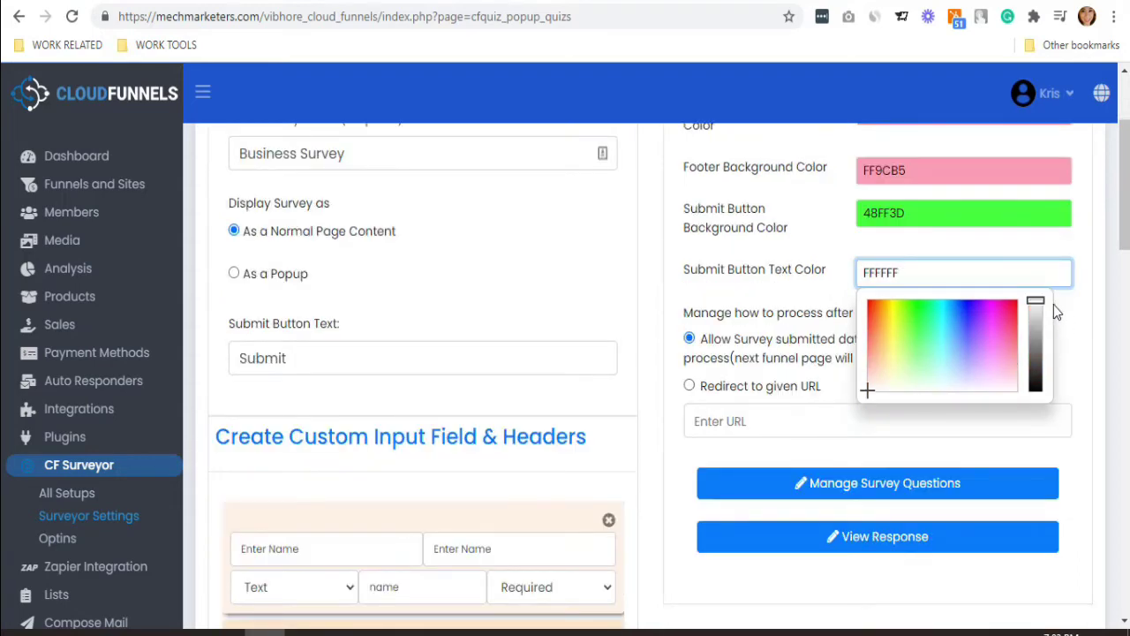
{"action": "left_click_drag", "start_coordinate": [1036, 302], "coordinate": [1047, 406]}
{"action": "left_click", "coordinate": [1064, 371]}
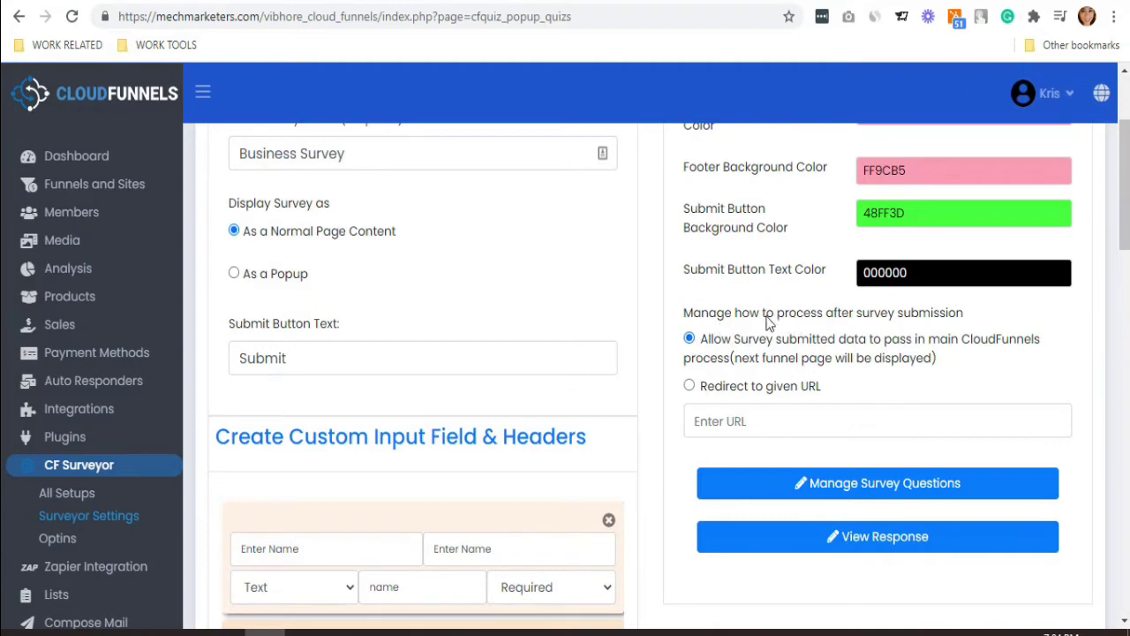
Review the name field's label, placeholder, type options and identifier.
{"action": "scroll", "coordinate": [687, 362], "scroll_direction": "down", "scroll_amount": 2}
{"action": "scroll", "coordinate": [686, 373], "scroll_direction": "down", "scroll_amount": 1}
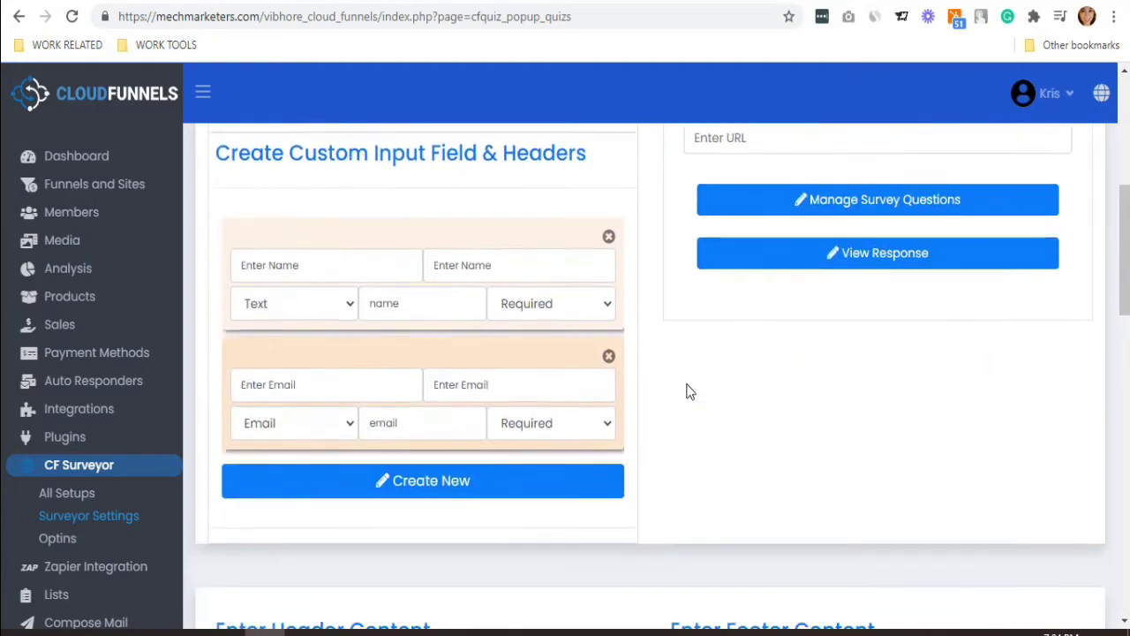
{"action": "scroll", "coordinate": [686, 373], "scroll_direction": "down", "scroll_amount": 1}
{"action": "scroll", "coordinate": [684, 380], "scroll_direction": "up", "scroll_amount": 1}
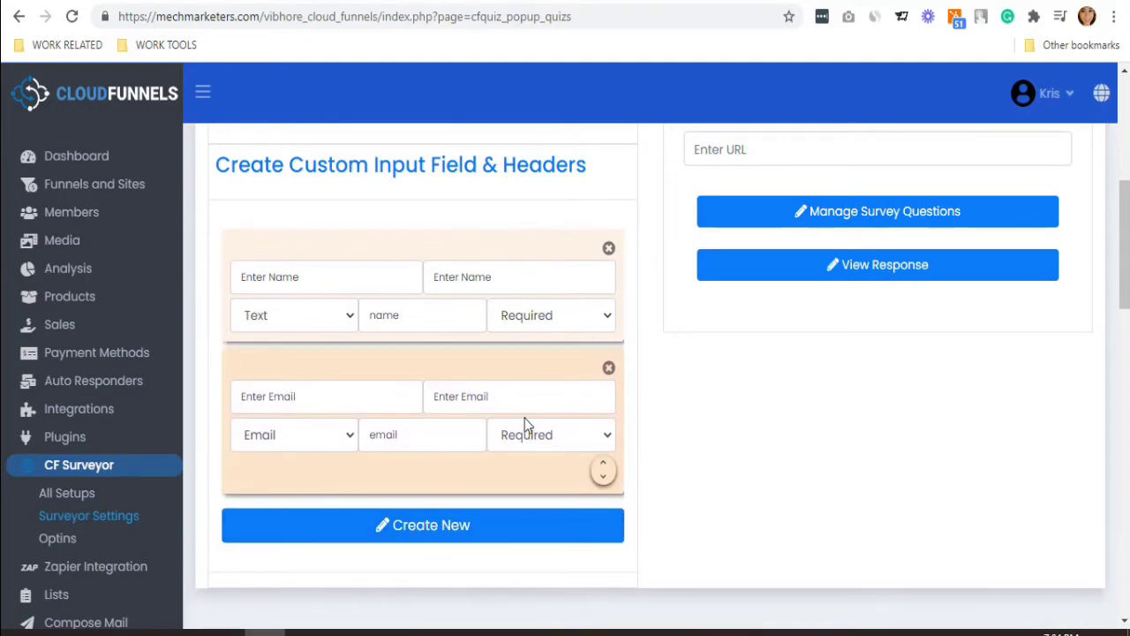
{"action": "mouse_move", "coordinate": [422, 274]}
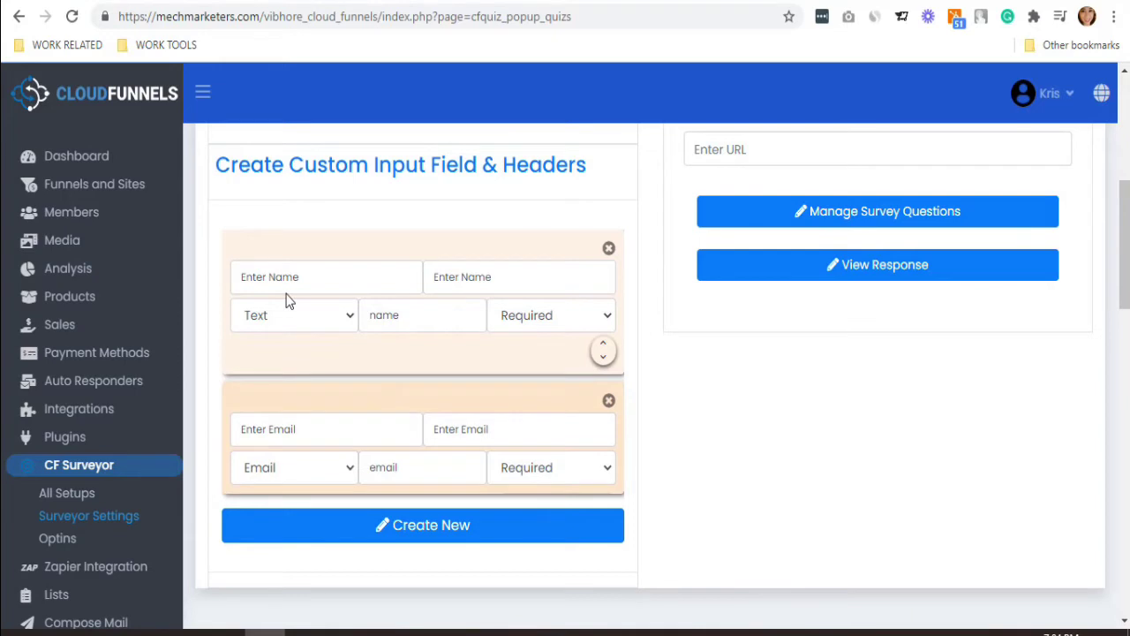
{"action": "left_click", "coordinate": [334, 281]}
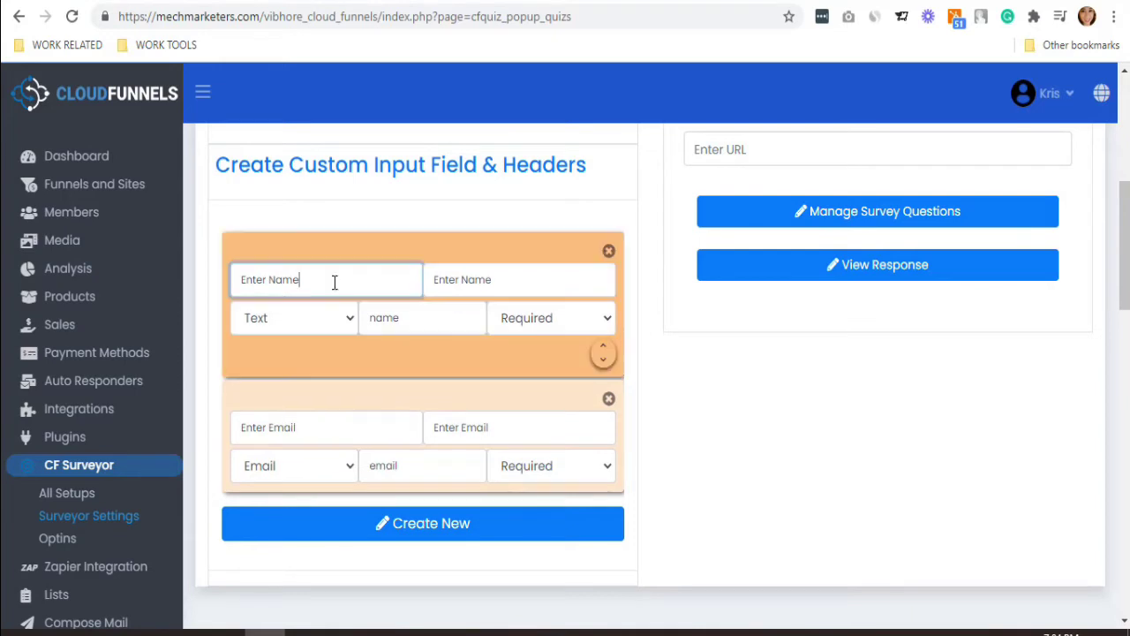
{"action": "left_click", "coordinate": [503, 288]}
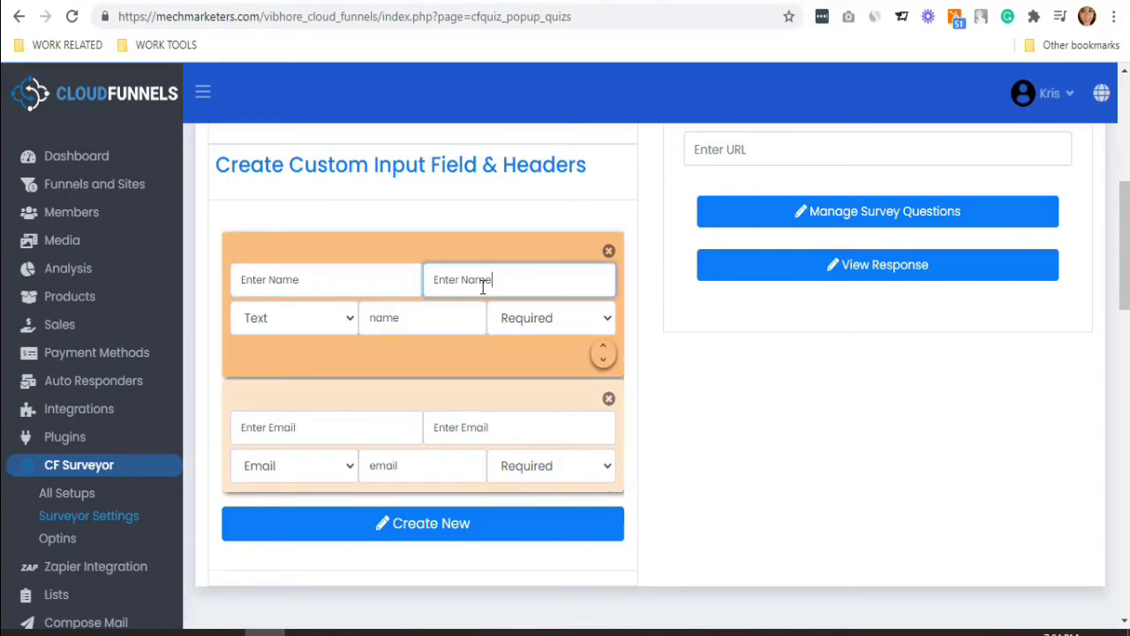
{"action": "left_click", "coordinate": [347, 310]}
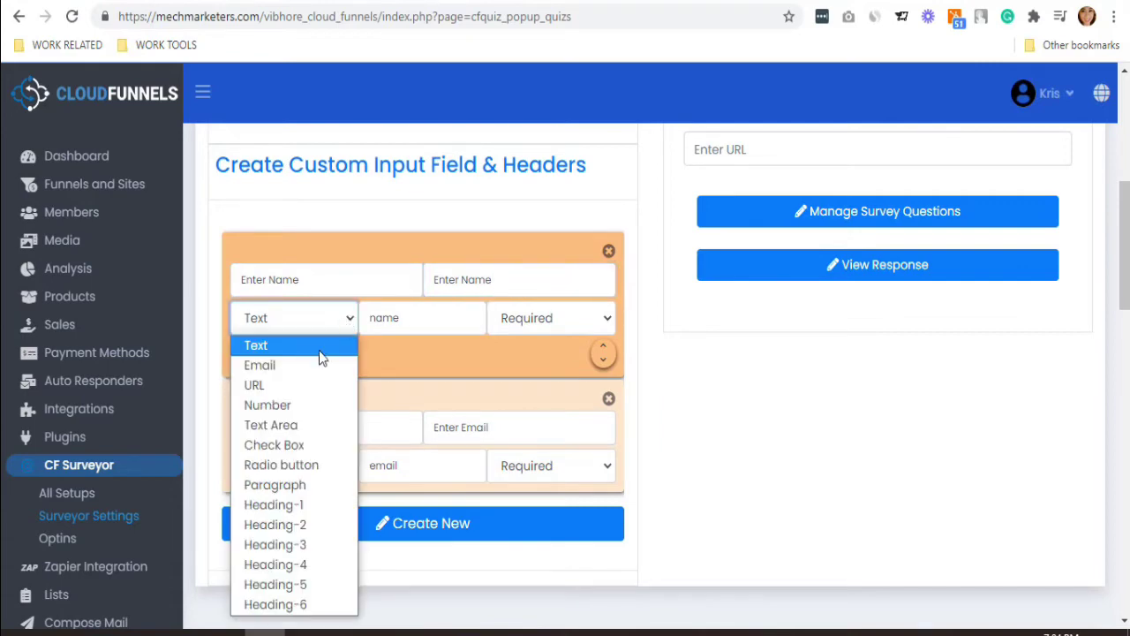
{"action": "left_click", "coordinate": [319, 351]}
{"action": "left_click", "coordinate": [416, 318]}
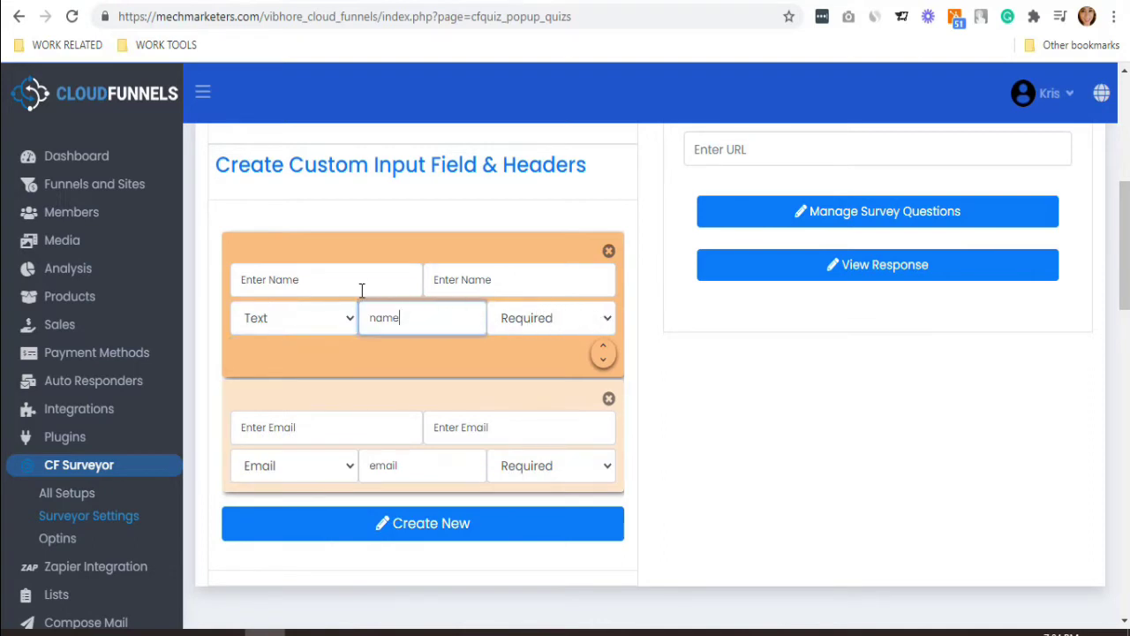
Change the name field's type to Text Area and keep it Required.
{"action": "left_click", "coordinate": [298, 279]}
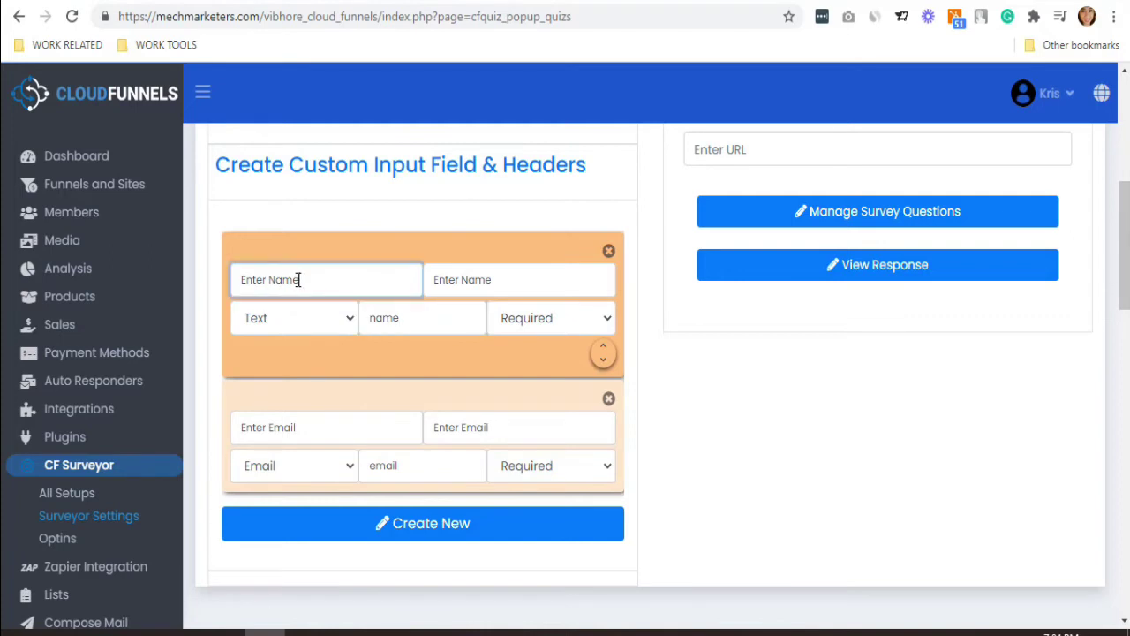
{"action": "left_click", "coordinate": [483, 282]}
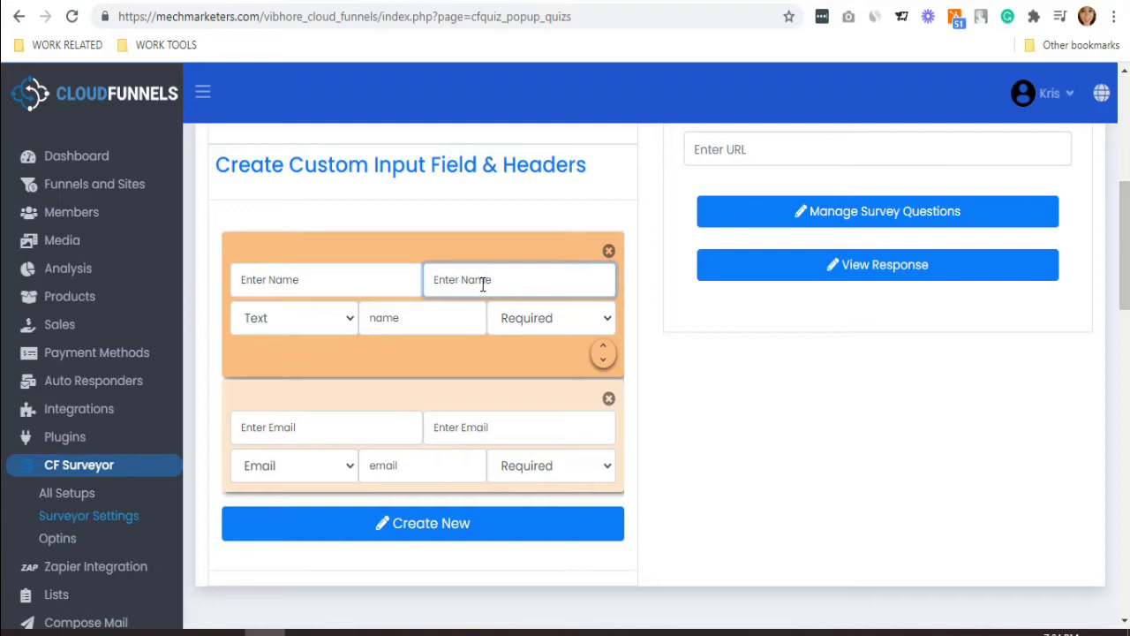
{"action": "key", "text": "Tab"}
{"action": "key", "text": "Down"}
{"action": "key", "text": "Tab"}
{"action": "left_click", "coordinate": [608, 316]}
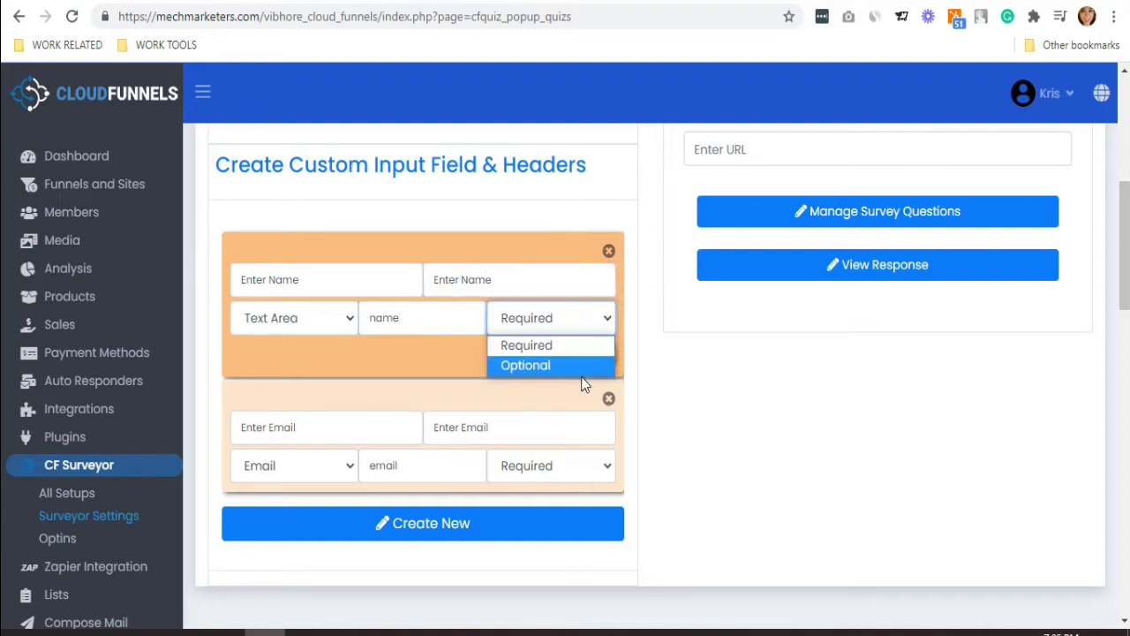
{"action": "left_click", "coordinate": [578, 346]}
{"action": "scroll", "coordinate": [583, 415], "scroll_direction": "down", "scroll_amount": 1}
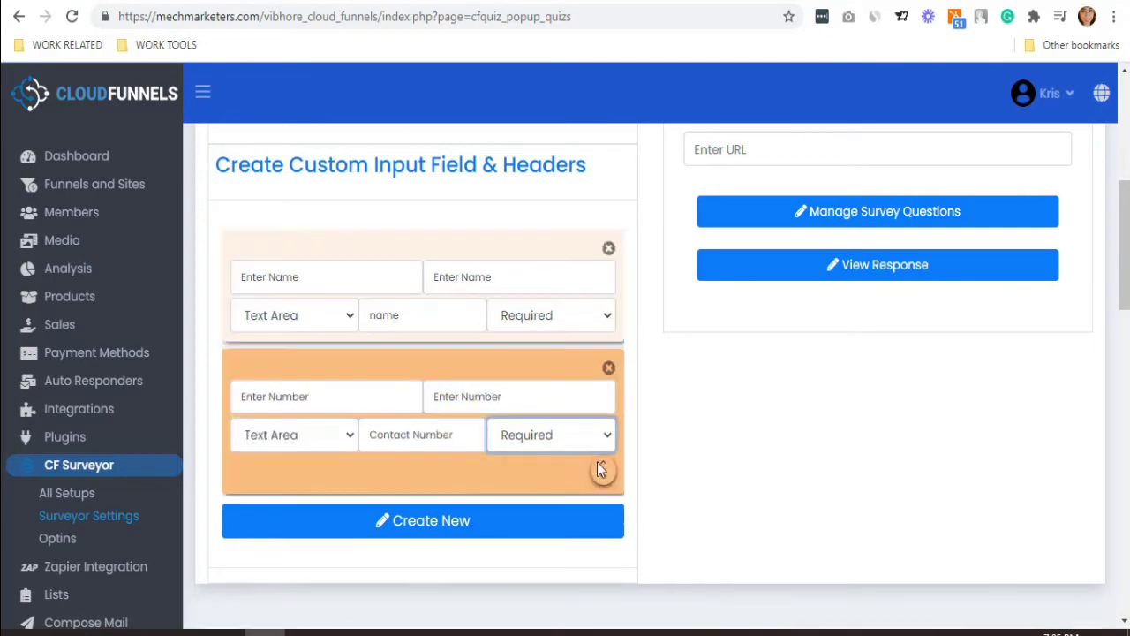
Insert the funnel builder promo image into the header content from its pasted URL.
{"action": "scroll", "coordinate": [597, 462], "scroll_direction": "down", "scroll_amount": 3}
{"action": "scroll", "coordinate": [759, 396], "scroll_direction": "down", "scroll_amount": 3}
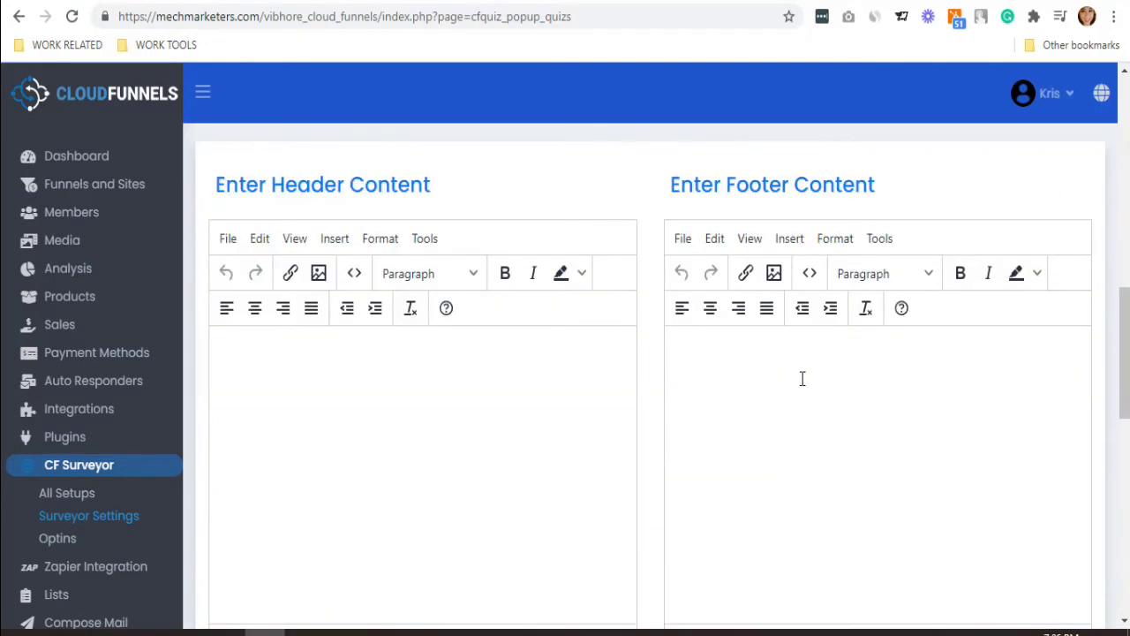
{"action": "left_click", "coordinate": [318, 276]}
{"action": "key", "text": "ctrl+v"}
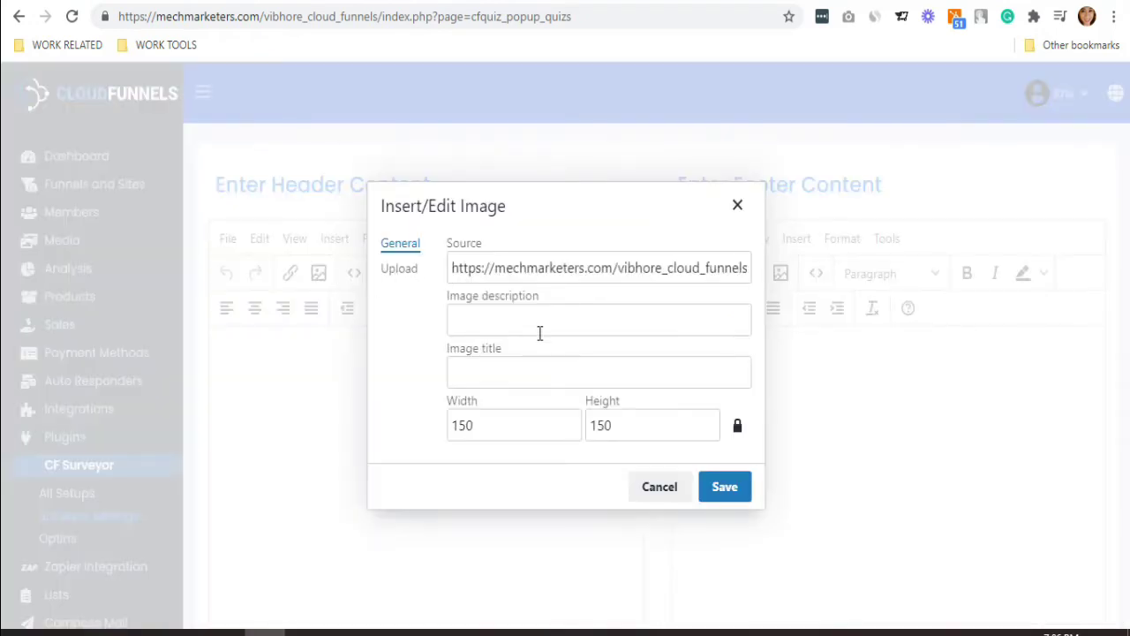
{"action": "left_click", "coordinate": [539, 321]}
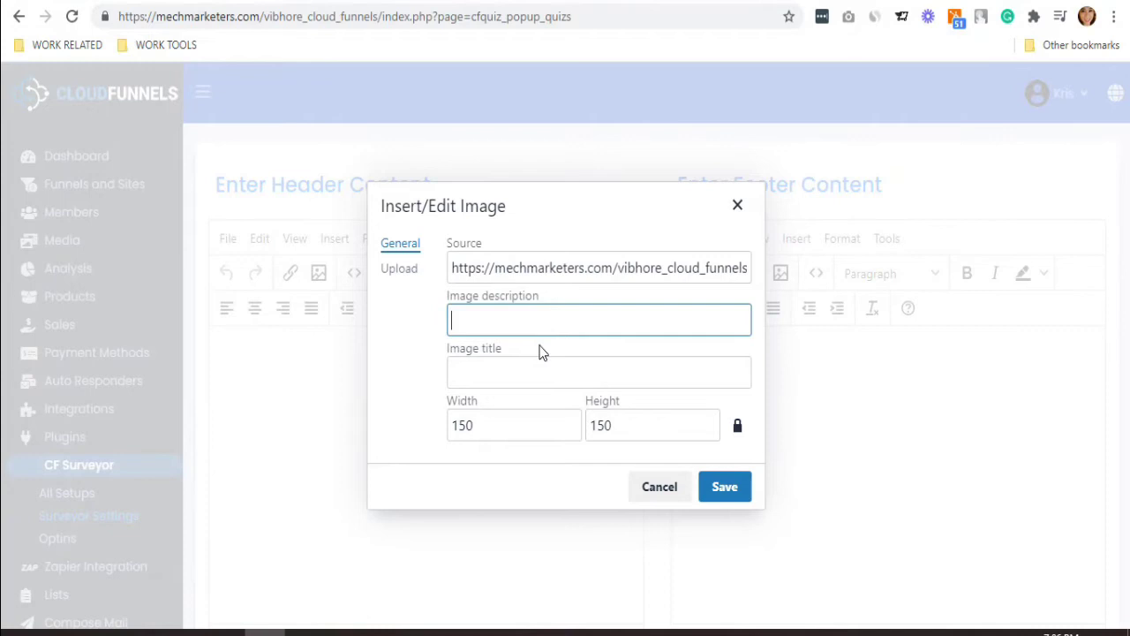
{"action": "left_click", "coordinate": [543, 375]}
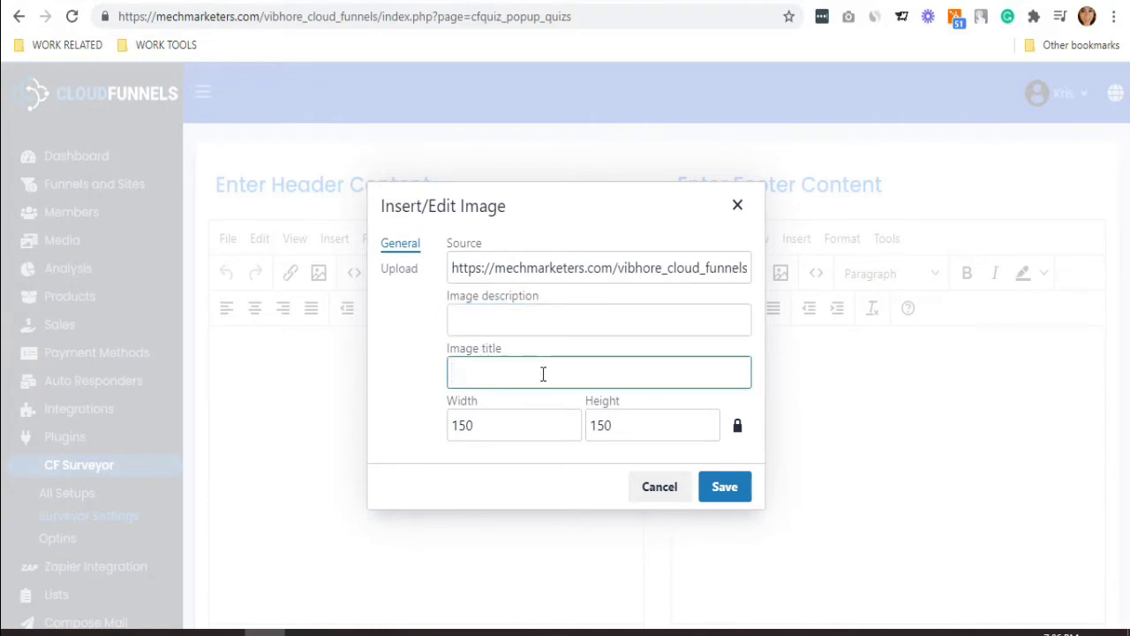
{"action": "key", "text": "Return"}
{"action": "scroll", "coordinate": [565, 411], "scroll_direction": "down", "scroll_amount": 3}
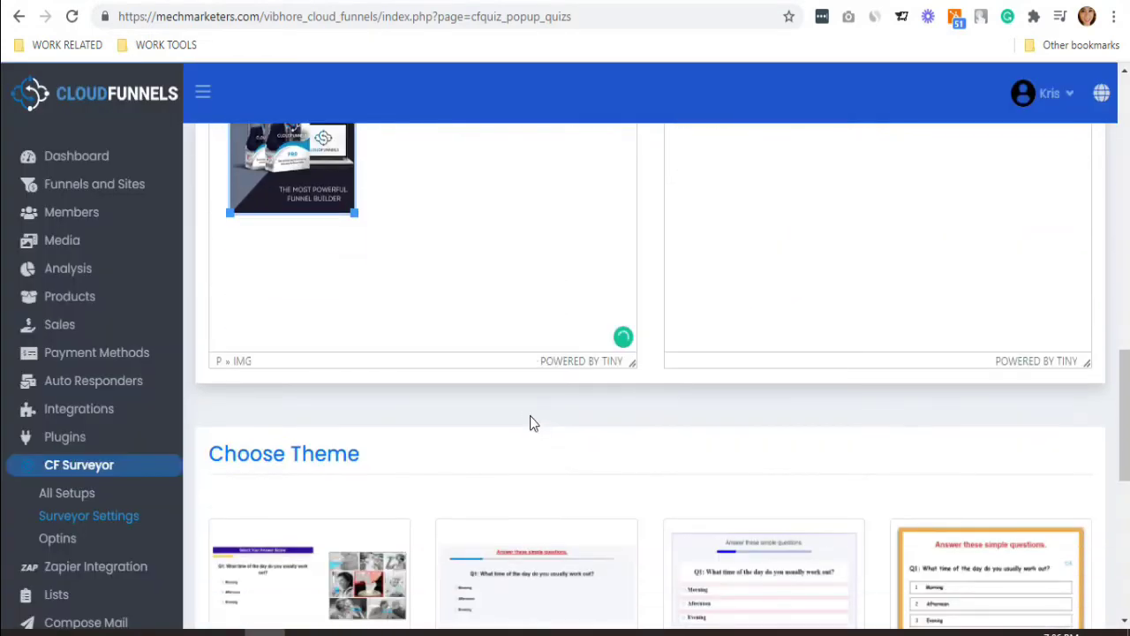
Select the fourth, orange-framed theme and the Custom Background URL option.
{"action": "scroll", "coordinate": [543, 432], "scroll_direction": "down", "scroll_amount": 4}
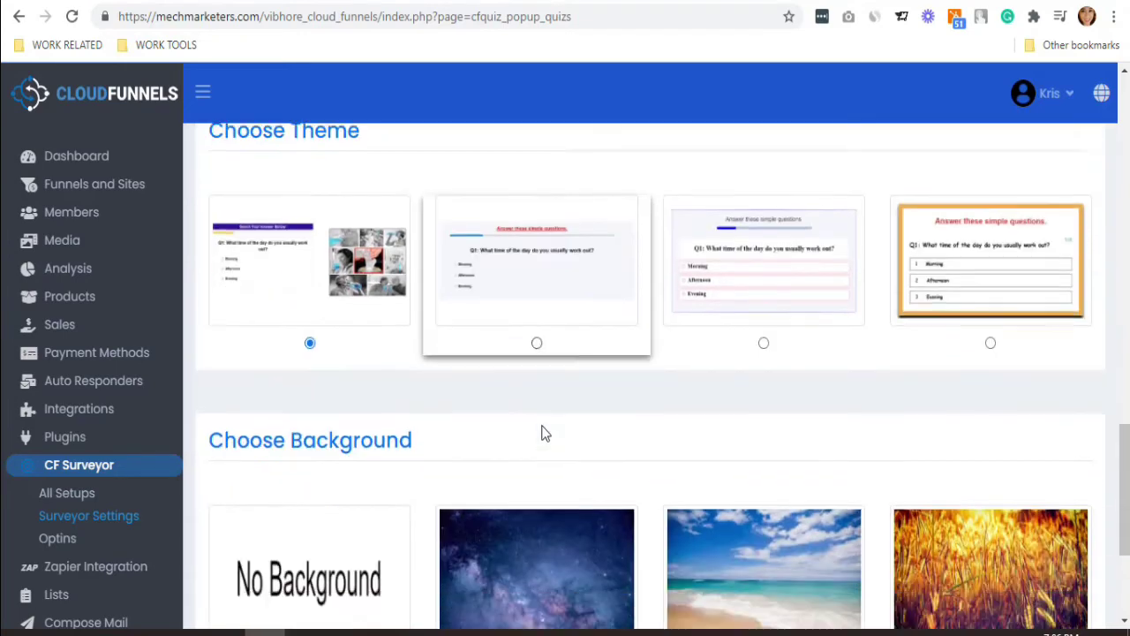
{"action": "scroll", "coordinate": [506, 421], "scroll_direction": "up", "scroll_amount": 1}
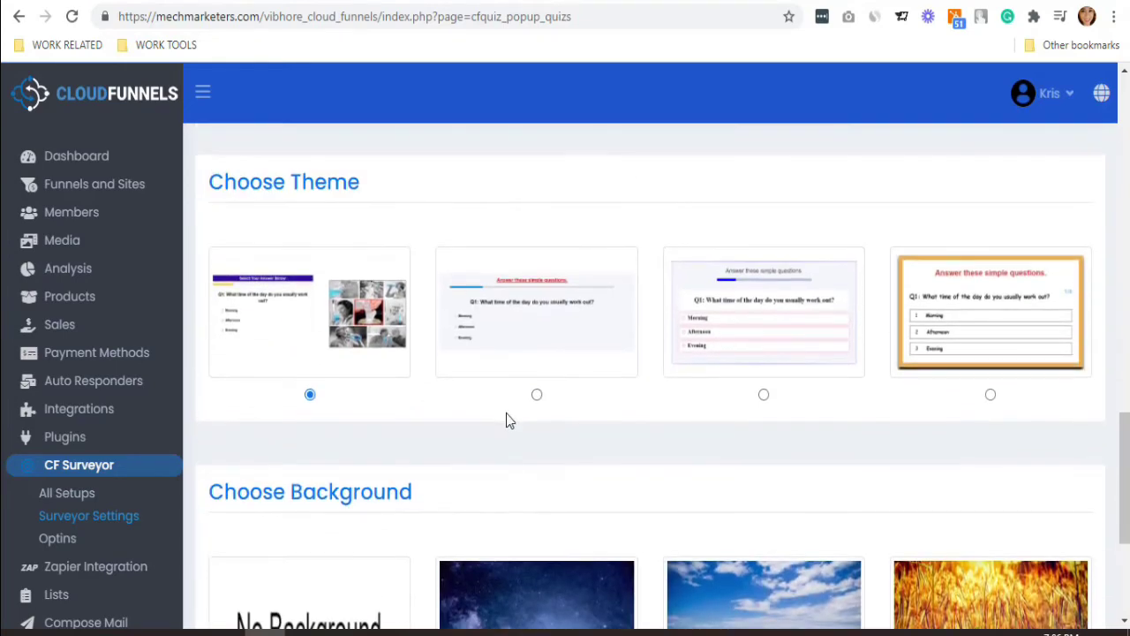
{"action": "left_click", "coordinate": [990, 394]}
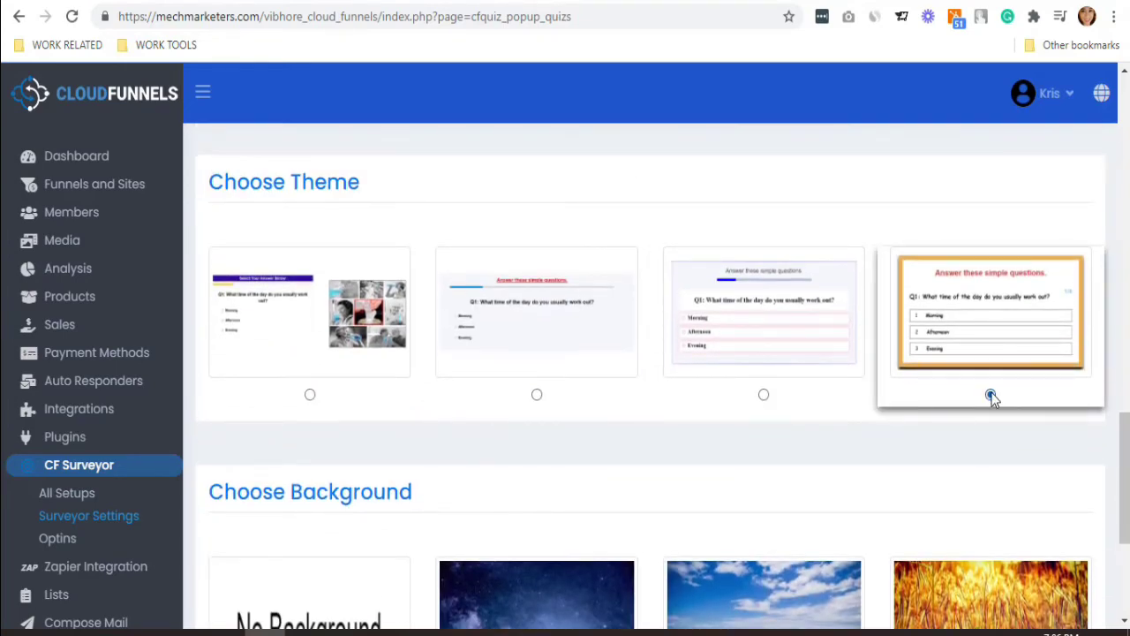
{"action": "scroll", "coordinate": [900, 441], "scroll_direction": "down", "scroll_amount": 2}
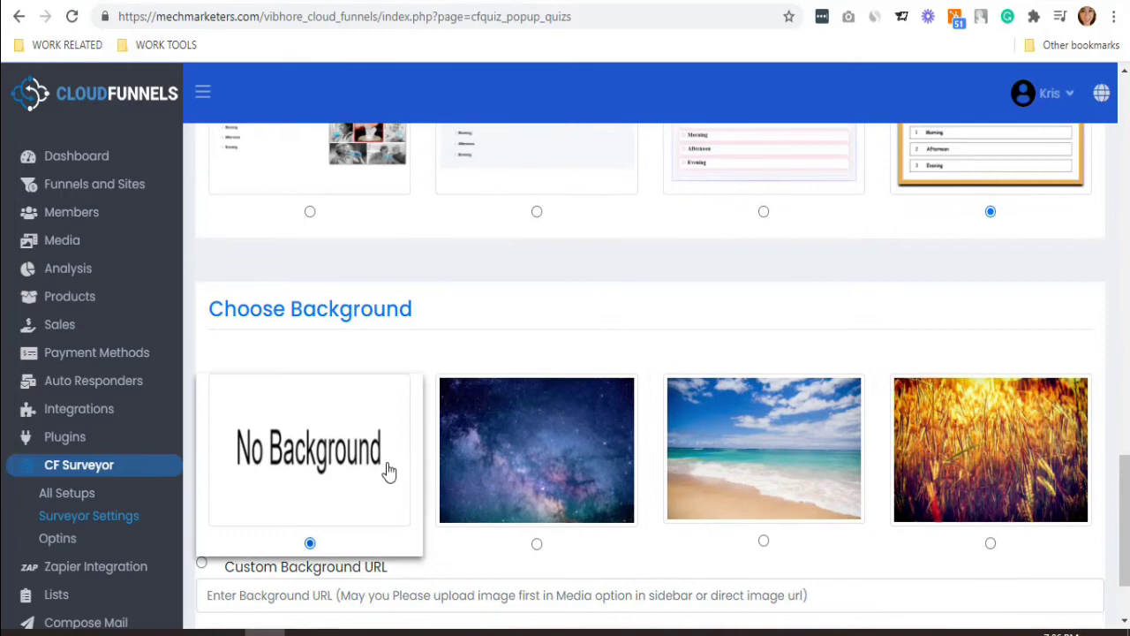
{"action": "scroll", "coordinate": [388, 473], "scroll_direction": "down", "scroll_amount": 1}
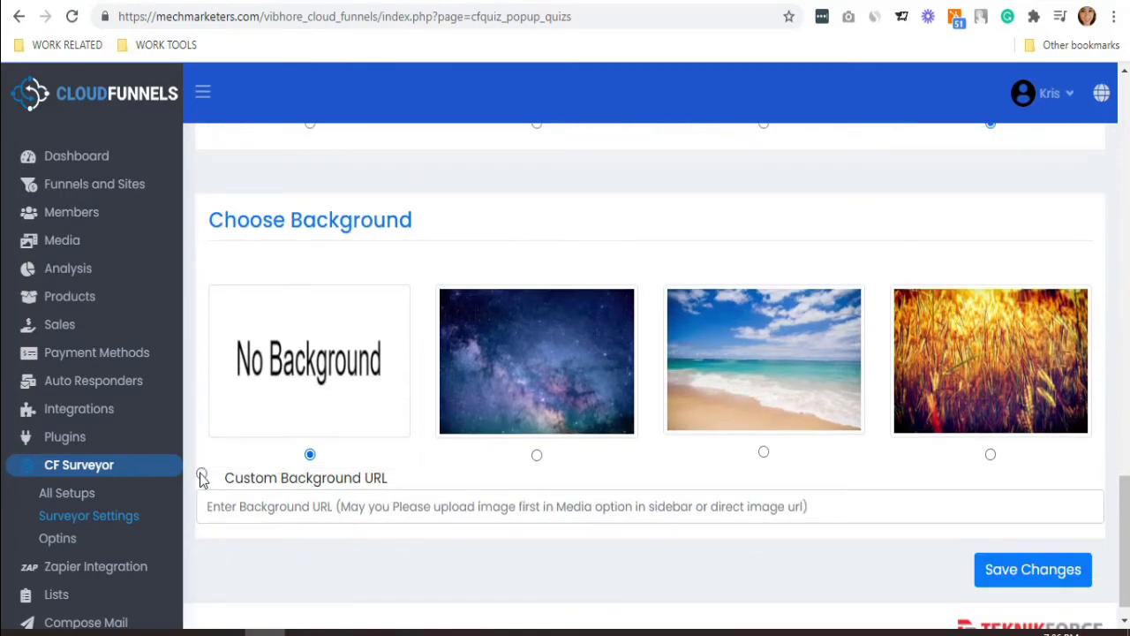
{"action": "left_click", "coordinate": [202, 476]}
Upload TUbetargetlogo.PNG to the Media library.
{"action": "scroll", "coordinate": [117, 194], "scroll_direction": "up", "scroll_amount": 2}
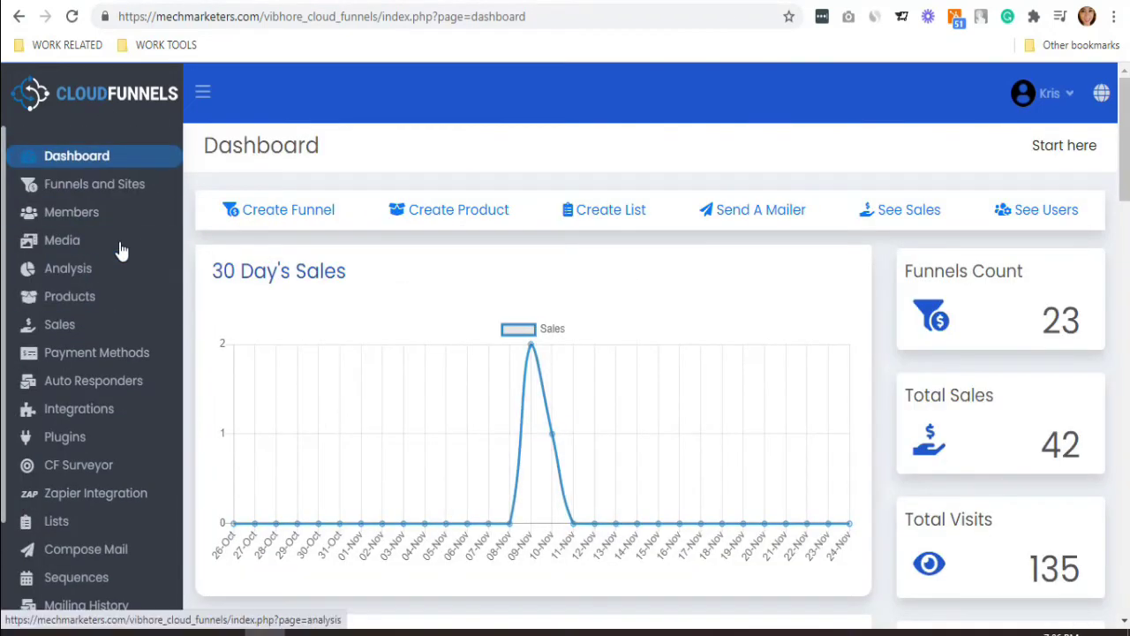
{"action": "left_click", "coordinate": [117, 246]}
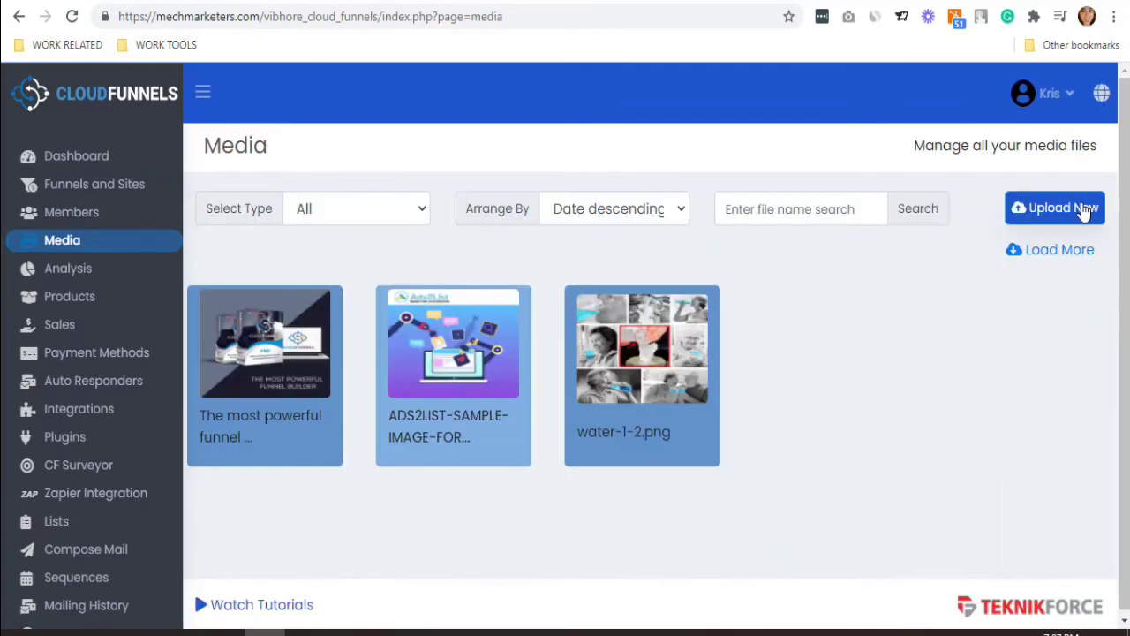
{"action": "left_click", "coordinate": [1084, 210]}
{"action": "left_click", "coordinate": [875, 565]}
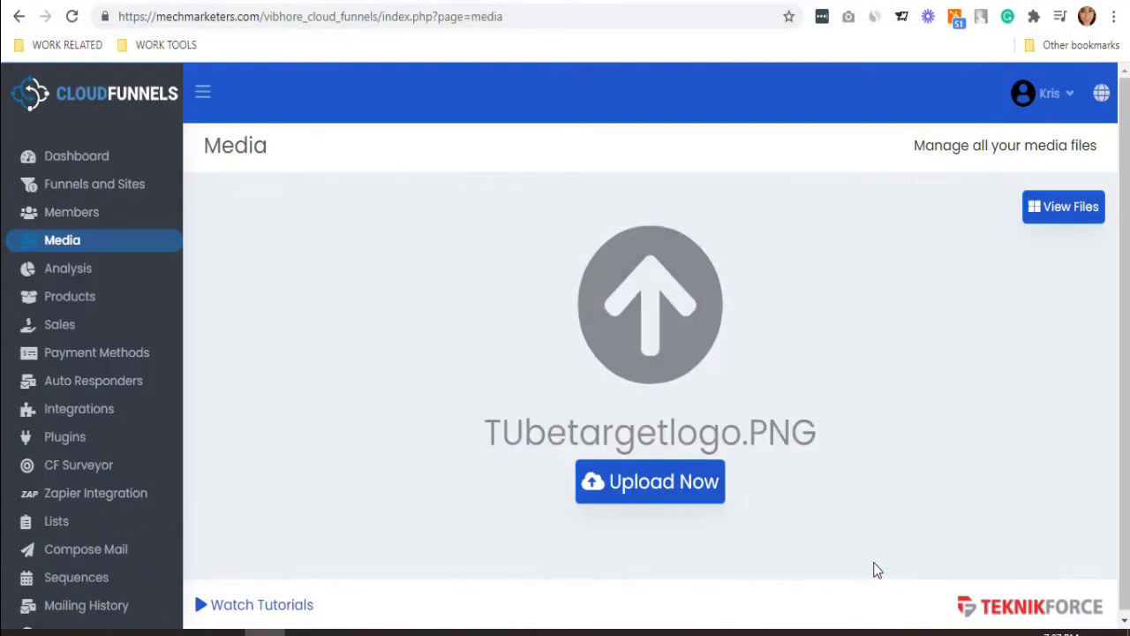
{"action": "left_click", "coordinate": [694, 489]}
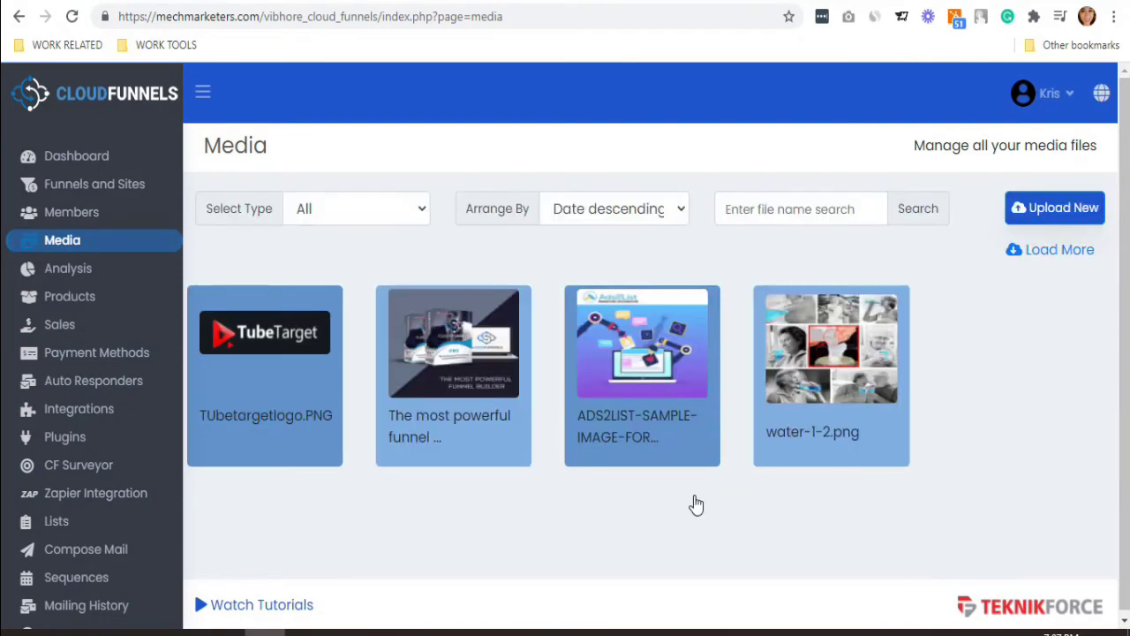
Copy the uploaded logo's image URL from its details.
{"action": "left_click", "coordinate": [270, 415]}
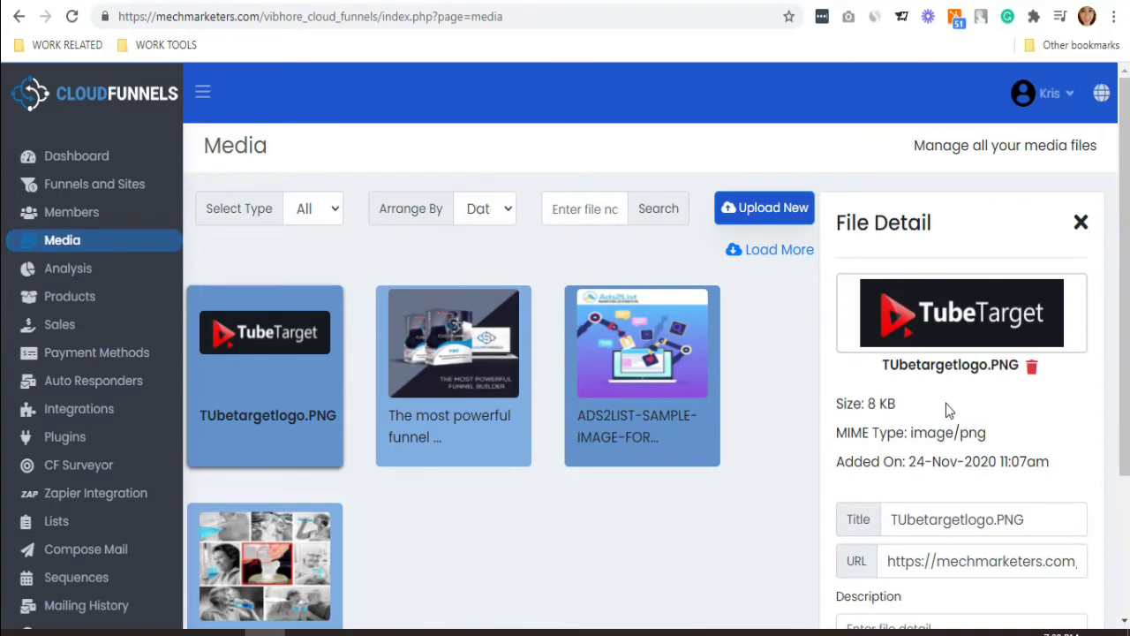
{"action": "scroll", "coordinate": [949, 411], "scroll_direction": "down", "scroll_amount": 1}
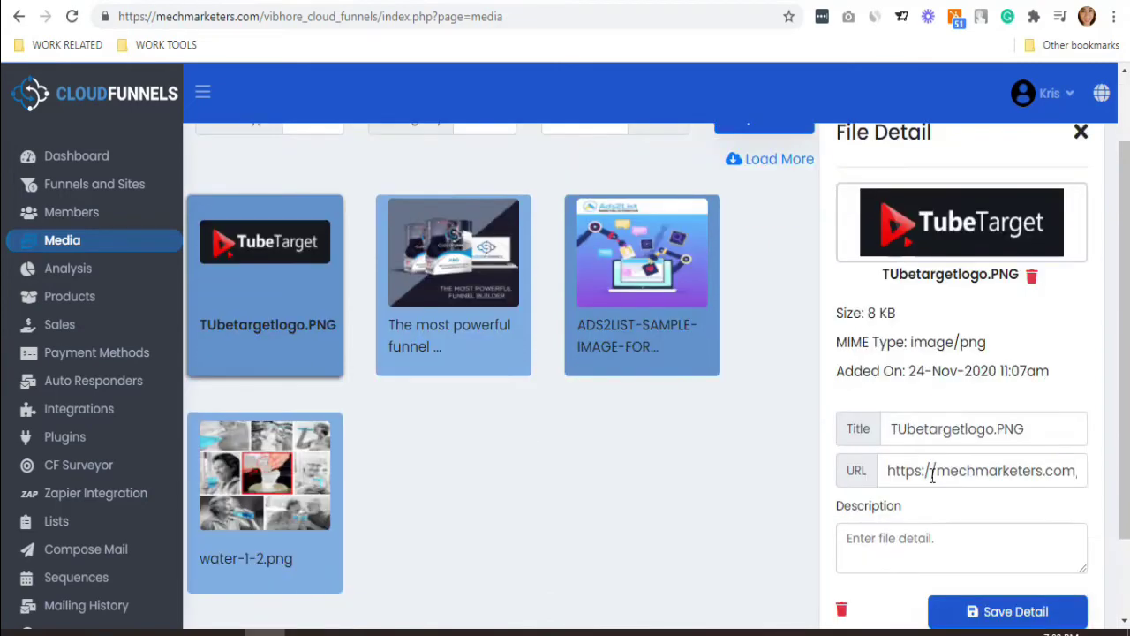
{"action": "left_click", "coordinate": [931, 474]}
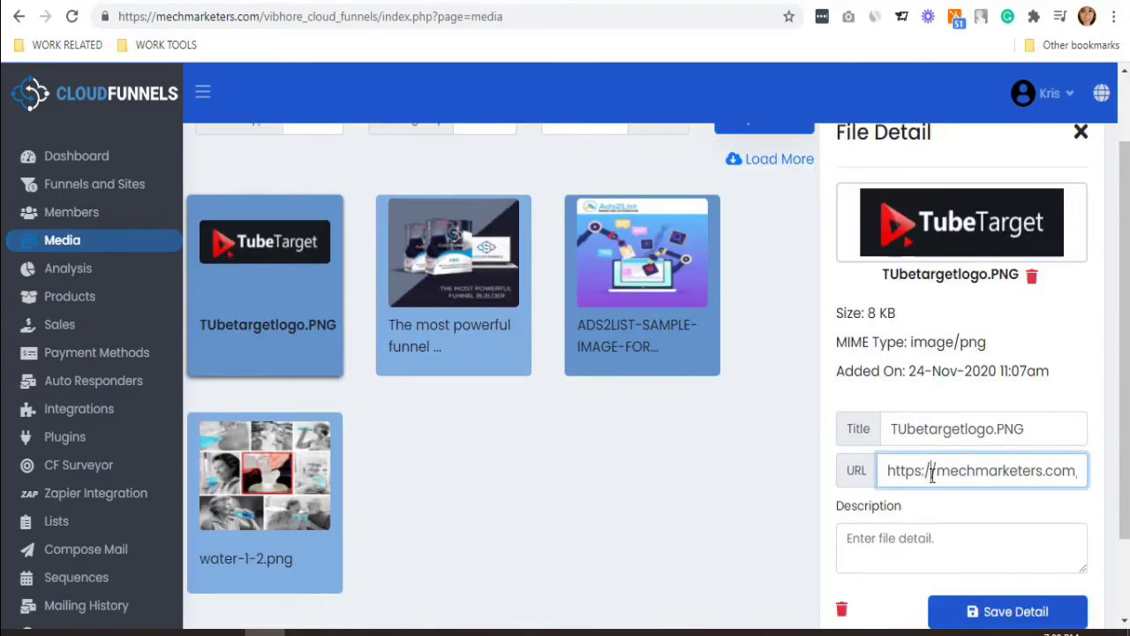
{"action": "key", "text": "ctrl+a"}
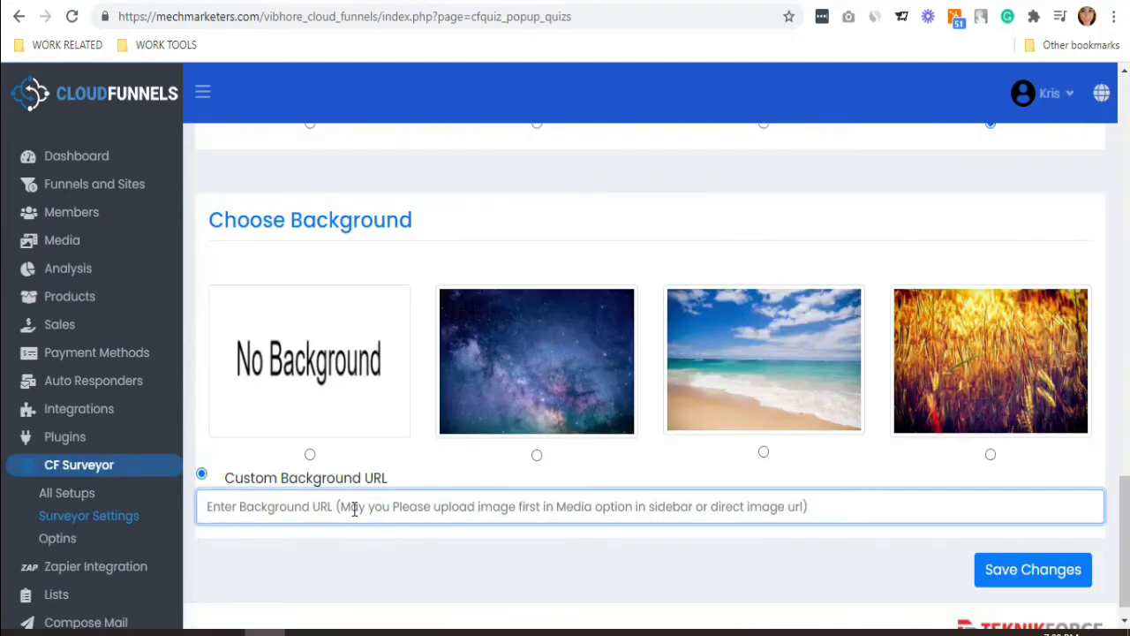
Paste the logo link as the Custom Background URL and go to Manage Survey Questions.
{"action": "type", "text": "https://mechmarketers.com/vibhore_cloud_funnels/assets/media/TUbetargetlogo.PNG"}
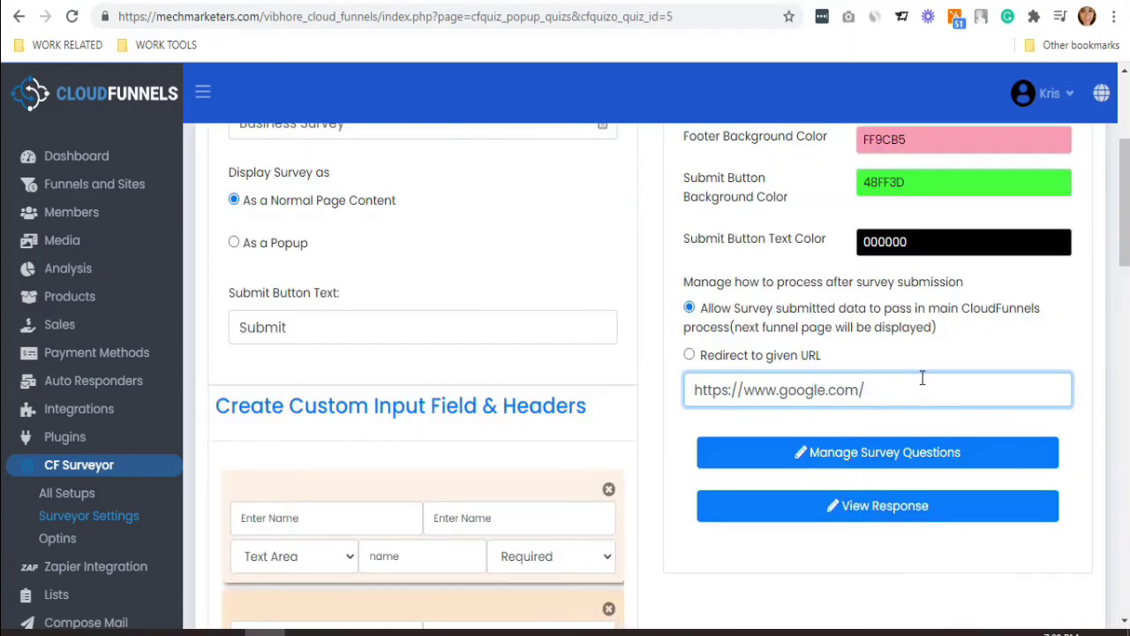
{"action": "scroll", "coordinate": [883, 353], "scroll_direction": "down", "scroll_amount": 2}
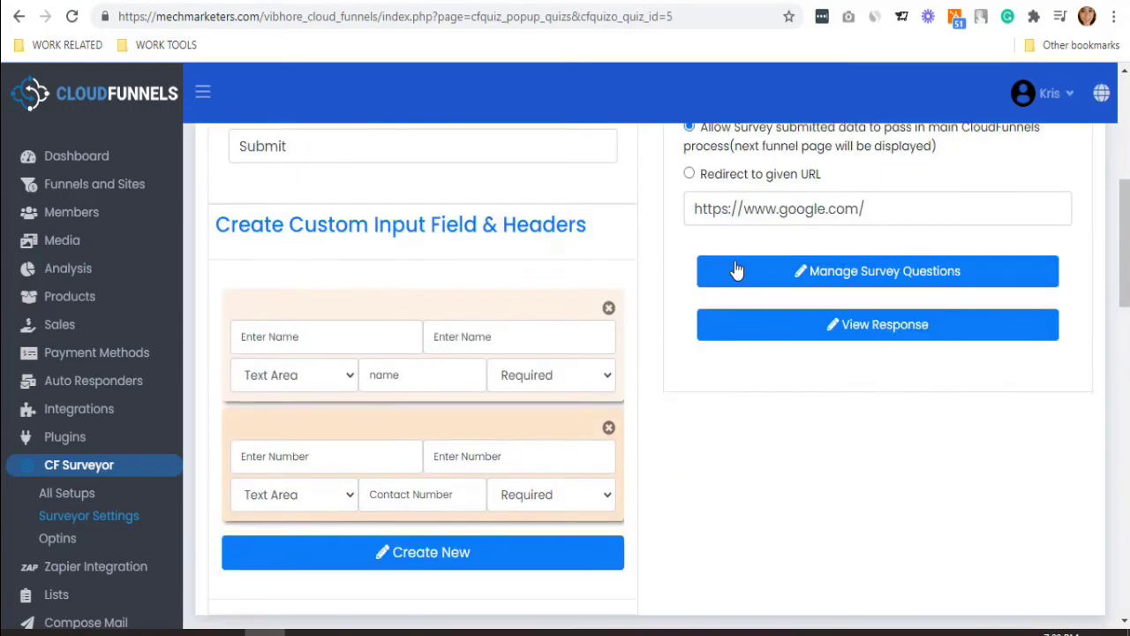
{"action": "left_click", "coordinate": [837, 272]}
Enter the question 'How do you use our product/service' with answers Daily, Once a week, twice a week.
{"action": "scroll", "coordinate": [838, 272], "scroll_direction": "down", "scroll_amount": 1}
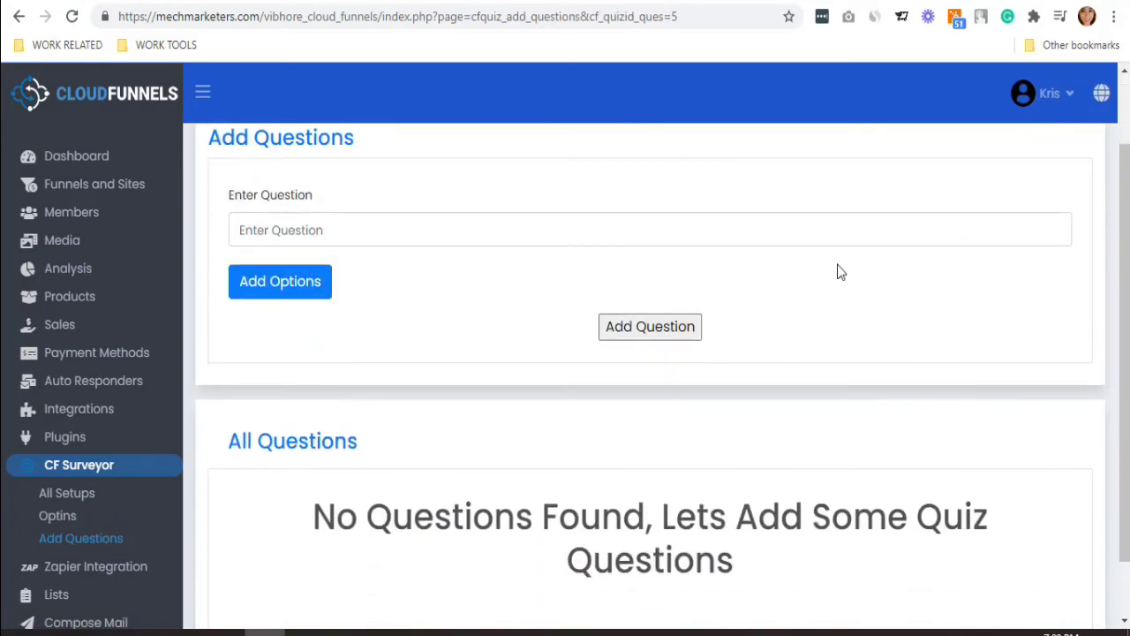
{"action": "left_click", "coordinate": [504, 226]}
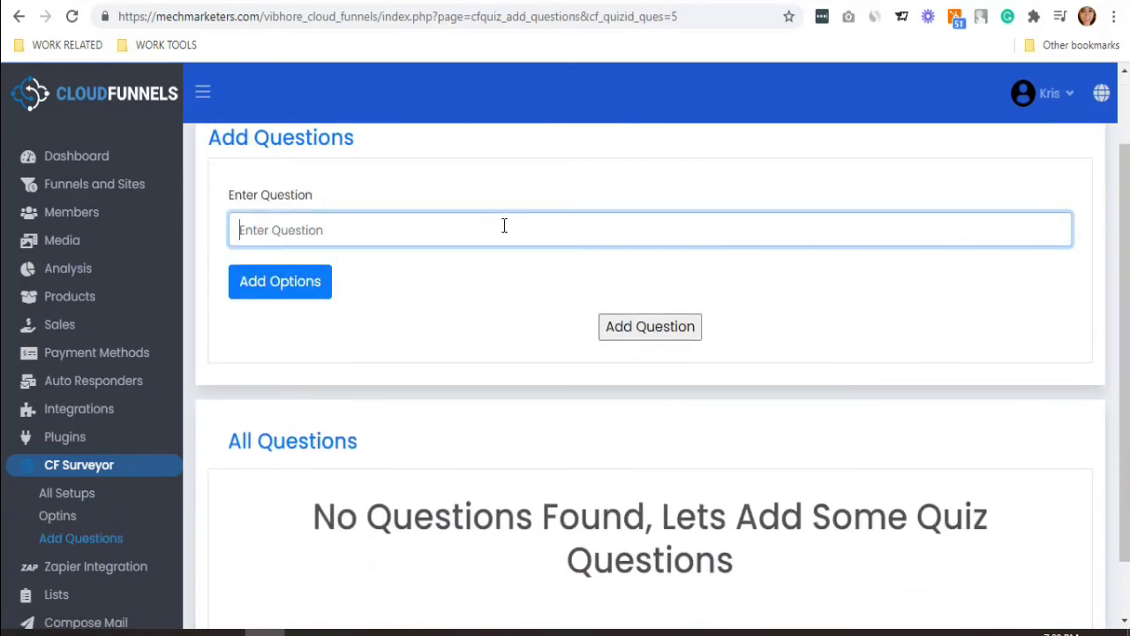
{"action": "type", "text": "How do you use our product"}
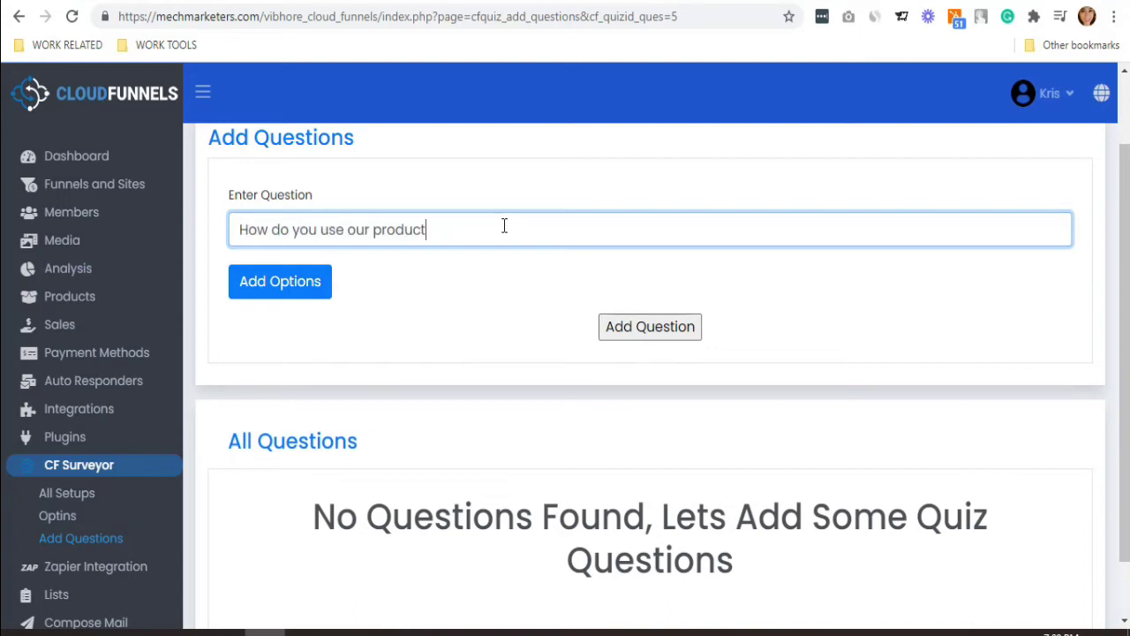
{"action": "type", "text": "/serv"}
{"action": "type", "text": "ice?"}
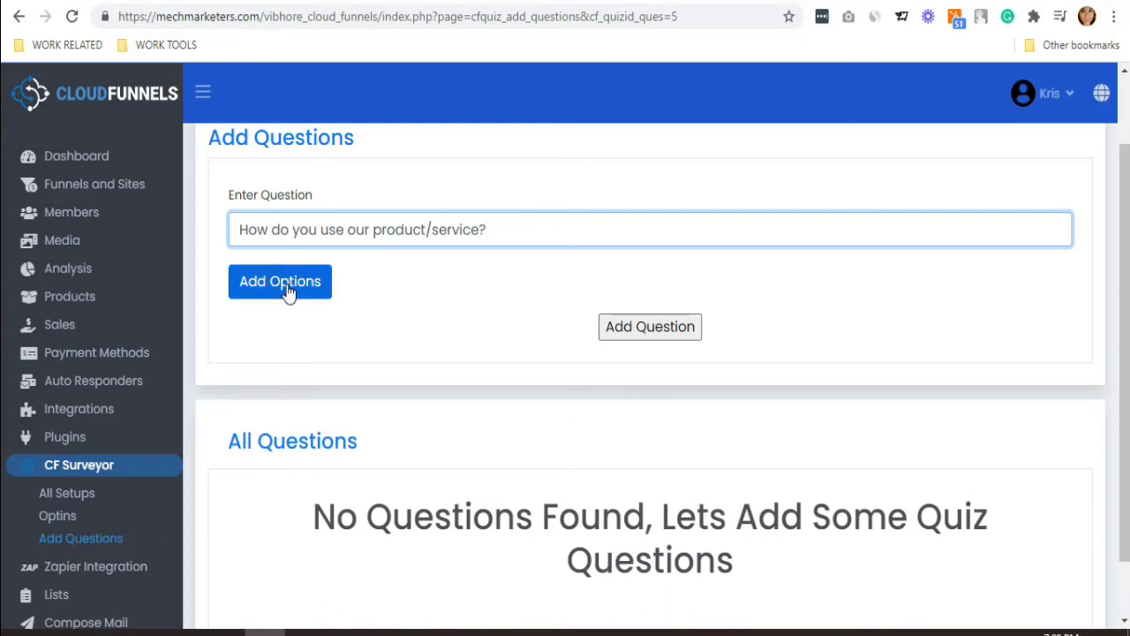
{"action": "left_click", "coordinate": [287, 295]}
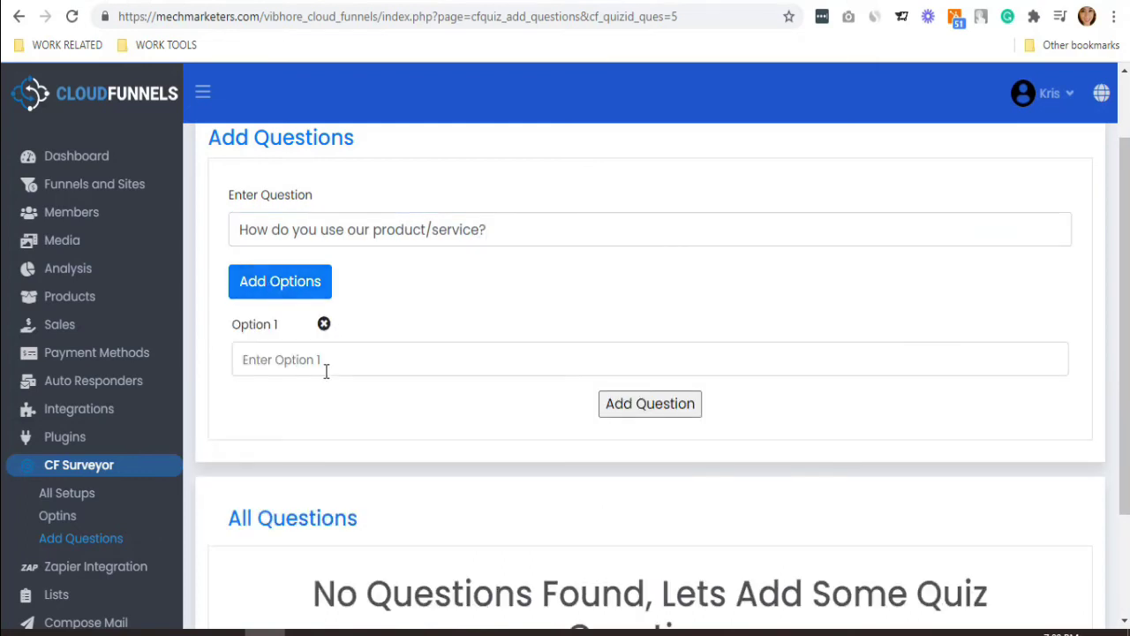
{"action": "left_click", "coordinate": [326, 372]}
{"action": "type", "text": "Daily"}
{"action": "left_click", "coordinate": [303, 287]}
{"action": "type", "text": "Once a week"}
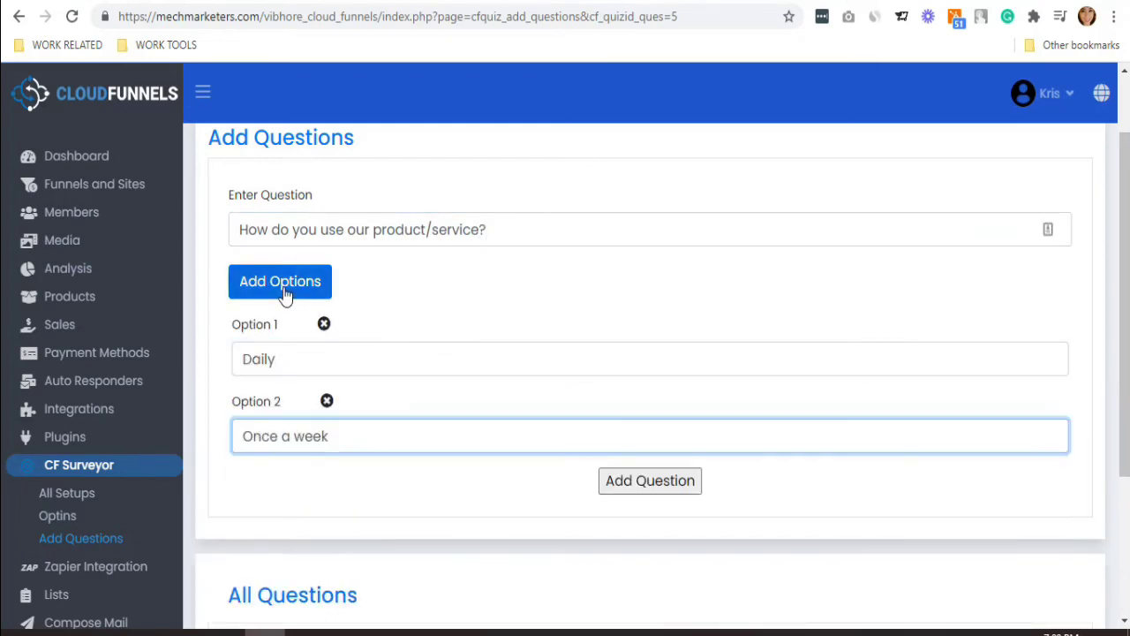
{"action": "left_click", "coordinate": [350, 520]}
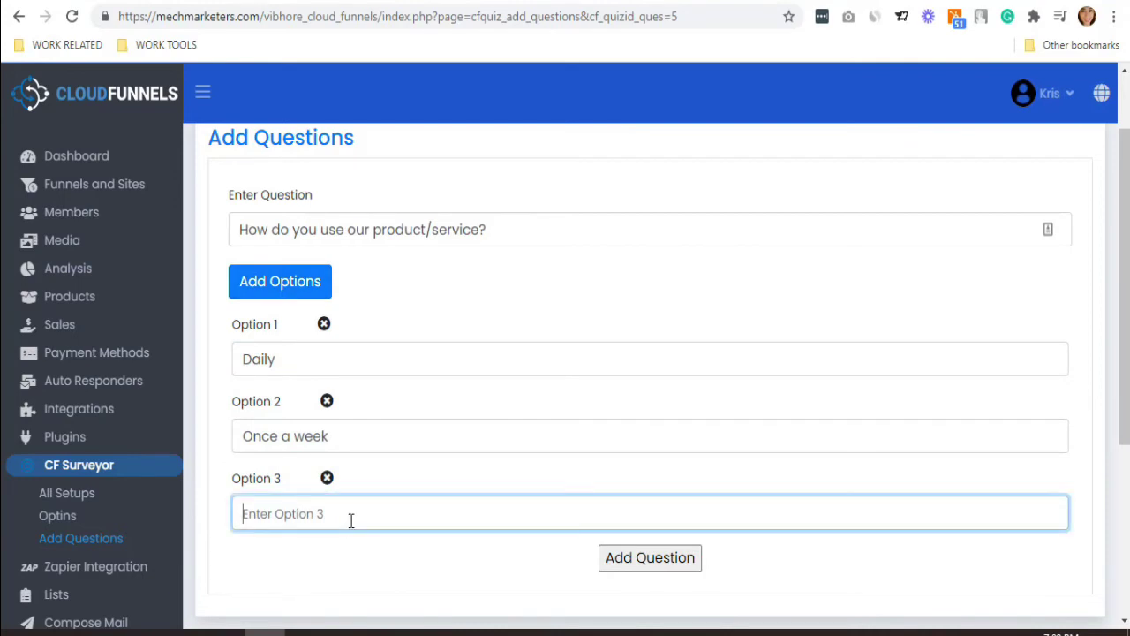
{"action": "type", "text": "twice "}
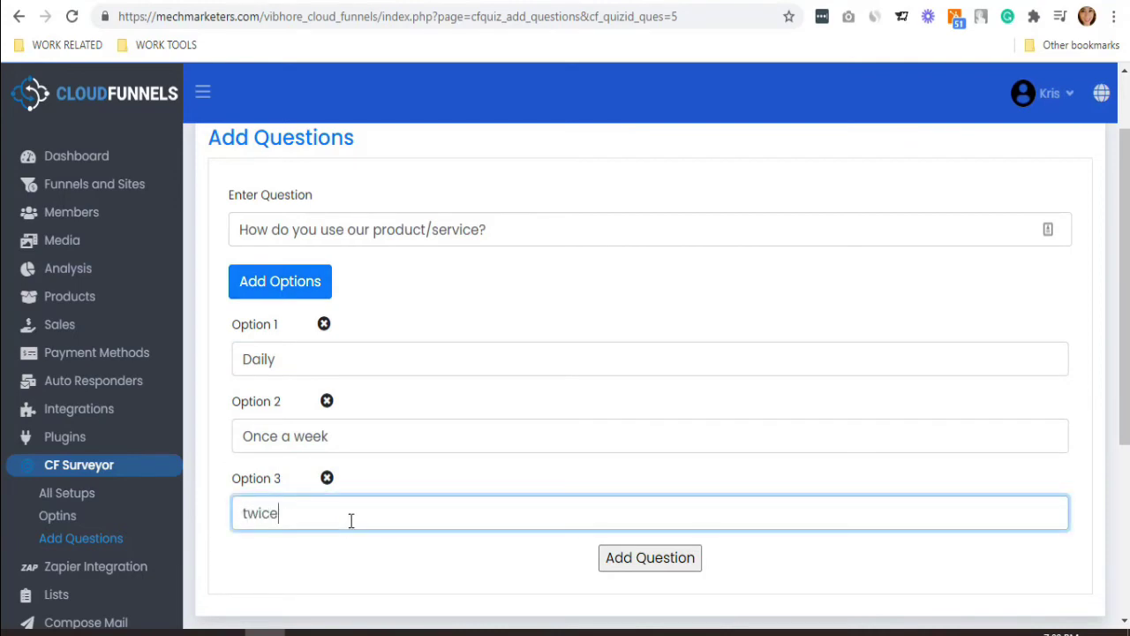
{"action": "type", "text": "a week"}
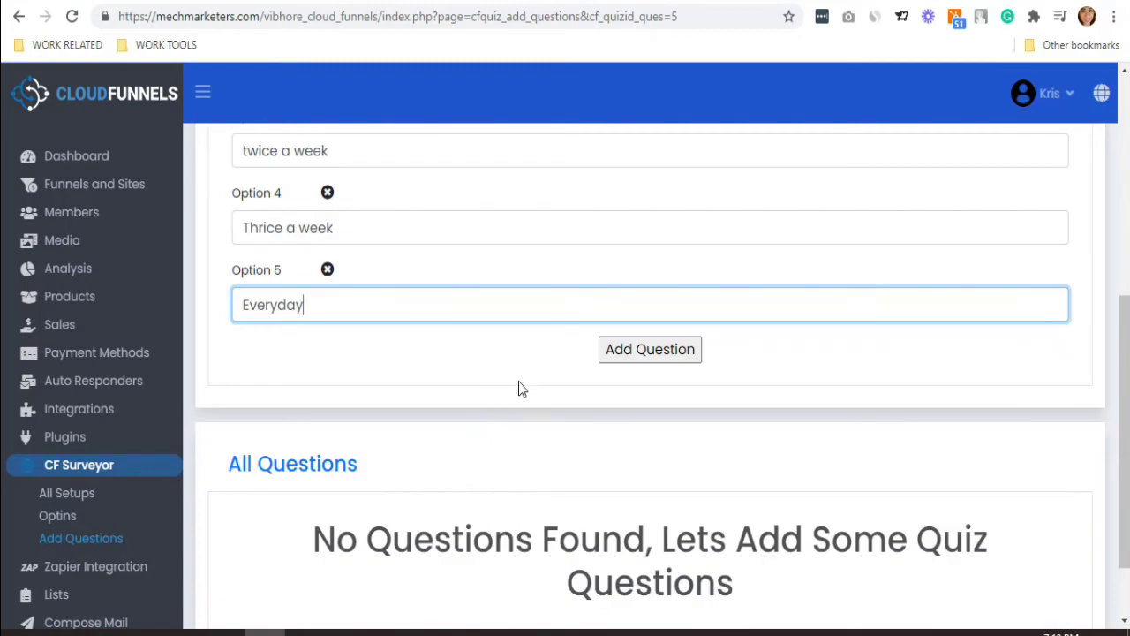
Save the question, dismiss the confirmation and review the question list.
{"action": "left_click", "coordinate": [648, 353]}
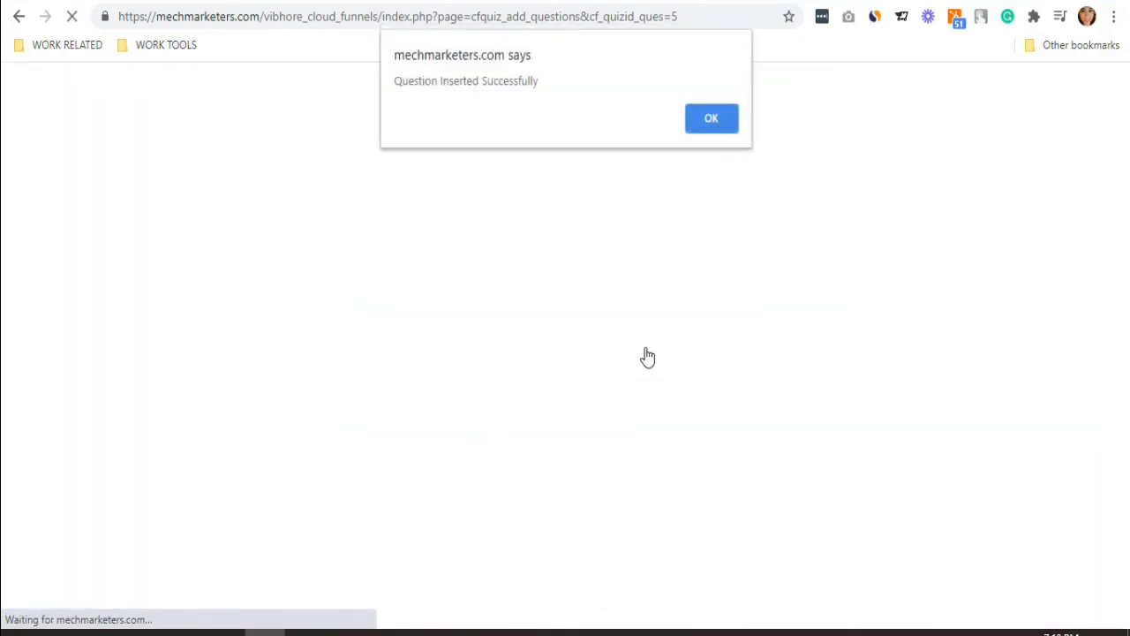
{"action": "left_click", "coordinate": [711, 118]}
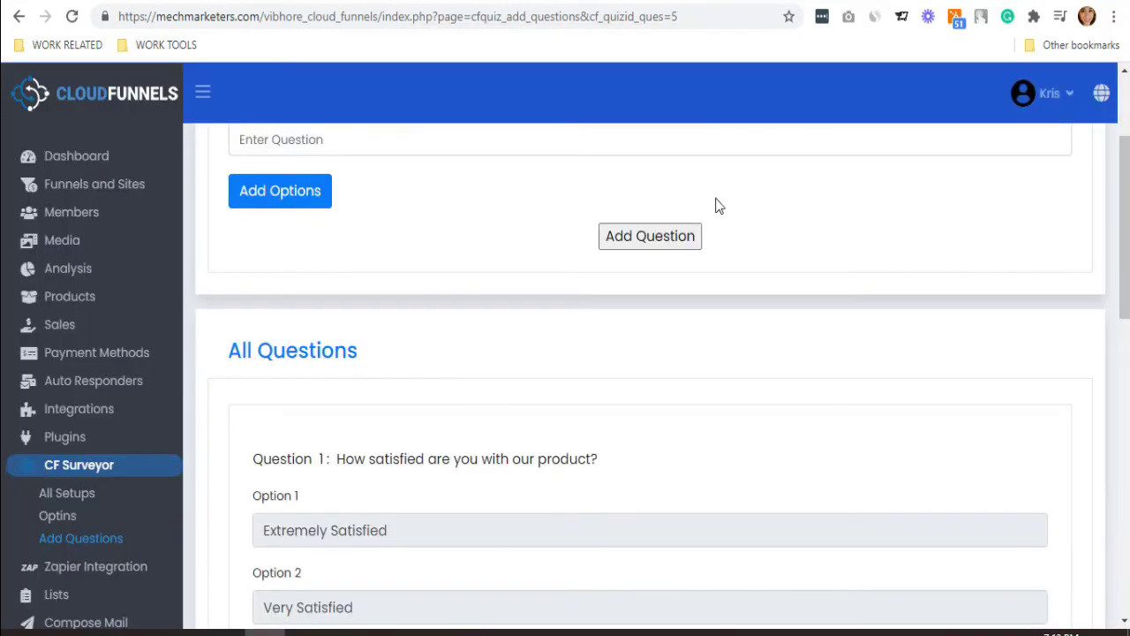
{"action": "scroll", "coordinate": [716, 204], "scroll_direction": "down", "scroll_amount": 1}
{"action": "scroll", "coordinate": [716, 204], "scroll_direction": "down", "scroll_amount": 1}
{"action": "scroll", "coordinate": [716, 204], "scroll_direction": "down", "scroll_amount": 1}
{"action": "scroll", "coordinate": [716, 206], "scroll_direction": "down", "scroll_amount": 2}
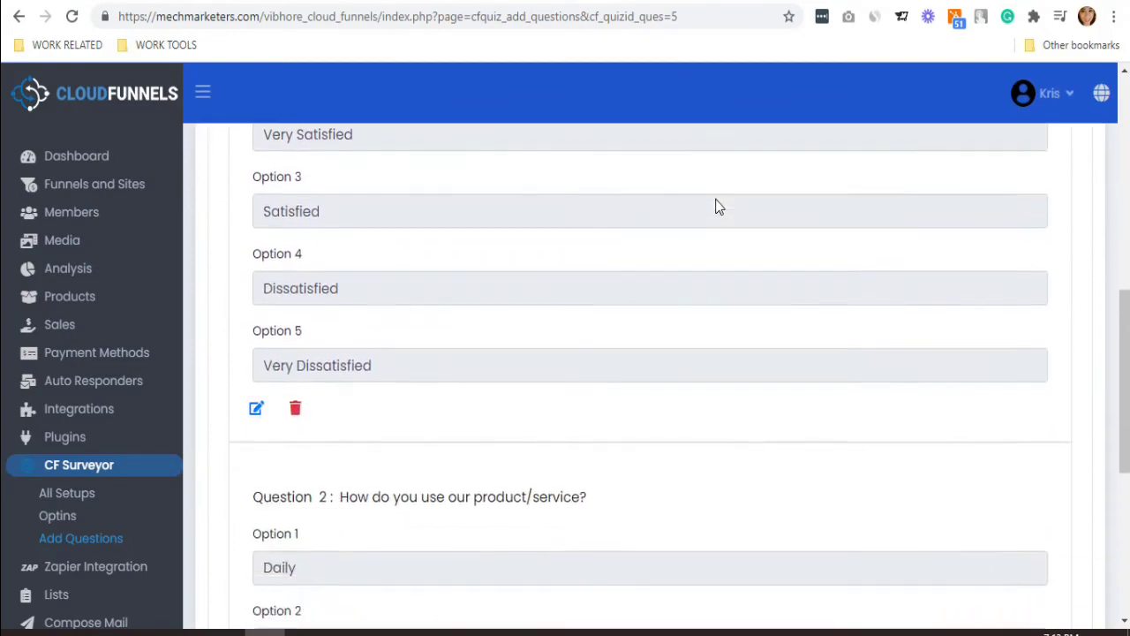
{"action": "scroll", "coordinate": [716, 204], "scroll_direction": "down", "scroll_amount": 3}
{"action": "scroll", "coordinate": [716, 203], "scroll_direction": "down", "scroll_amount": 2}
{"action": "scroll", "coordinate": [716, 202], "scroll_direction": "up", "scroll_amount": 1}
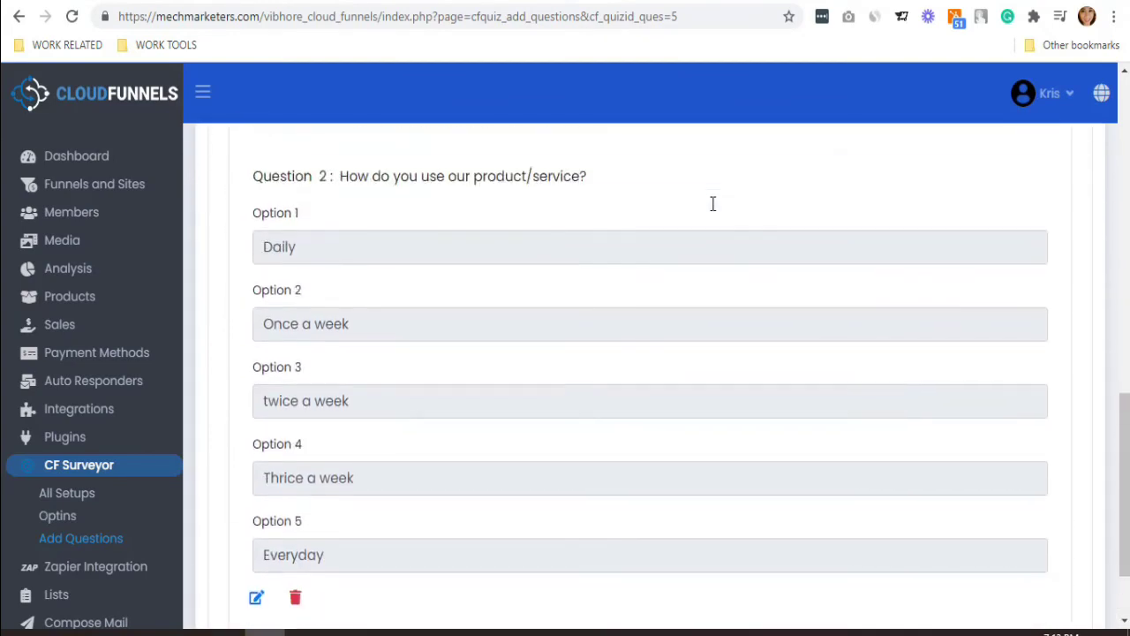
Copy Business Survey's [cfquiz_shortcode id=5] shortcode, then list the 23 funnels and sites.
{"action": "scroll", "coordinate": [714, 203], "scroll_direction": "up", "scroll_amount": 2}
{"action": "scroll", "coordinate": [713, 203], "scroll_direction": "up", "scroll_amount": 1}
{"action": "scroll", "coordinate": [713, 204], "scroll_direction": "up", "scroll_amount": 1}
{"action": "scroll", "coordinate": [713, 204], "scroll_direction": "up", "scroll_amount": 4}
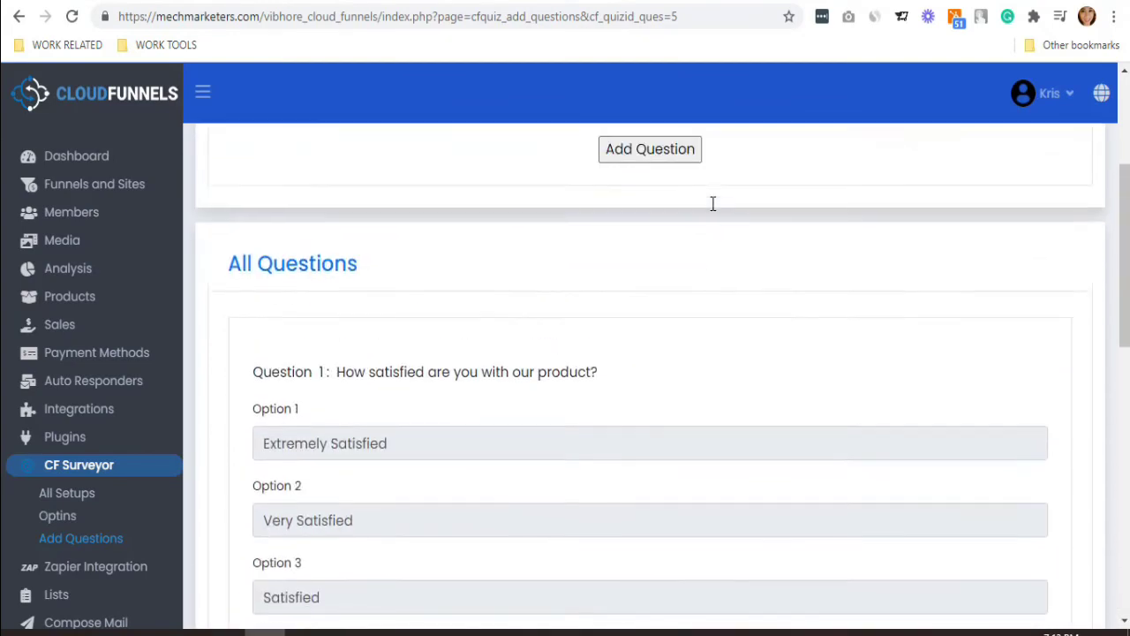
{"action": "scroll", "coordinate": [713, 204], "scroll_direction": "up", "scroll_amount": 3}
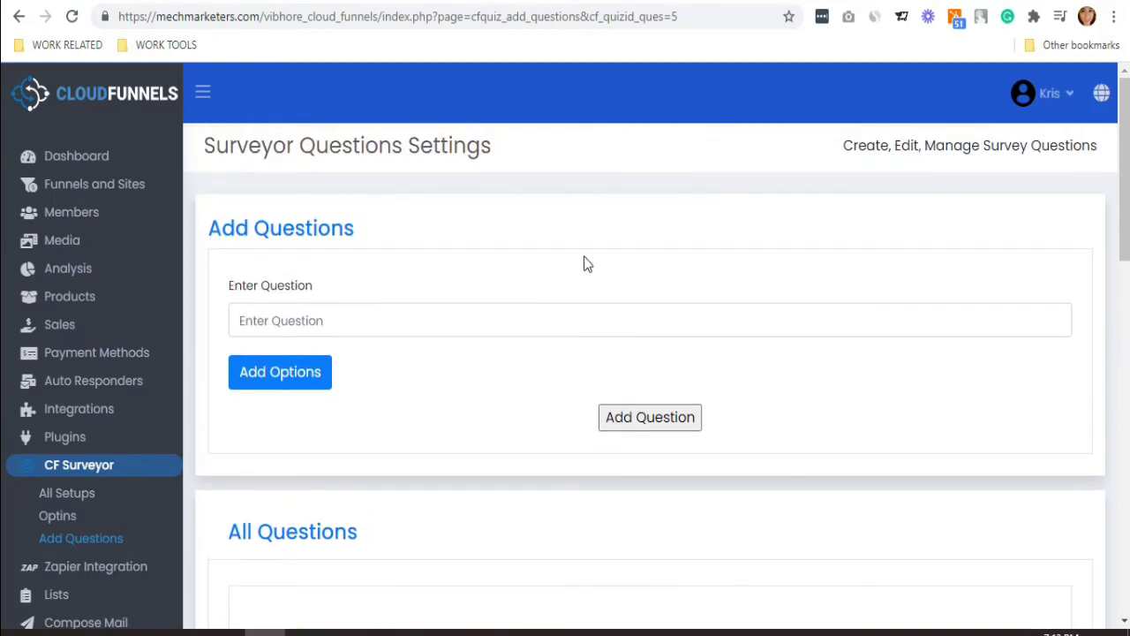
{"action": "left_click", "coordinate": [84, 463]}
{"action": "left_click", "coordinate": [503, 316]}
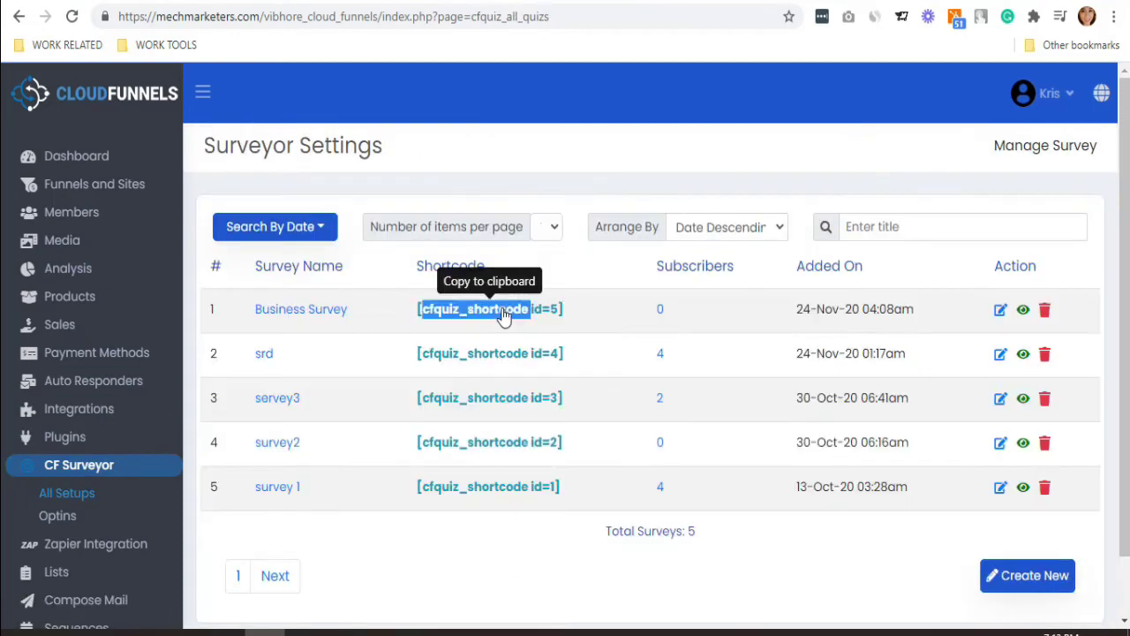
{"action": "left_click", "coordinate": [139, 188]}
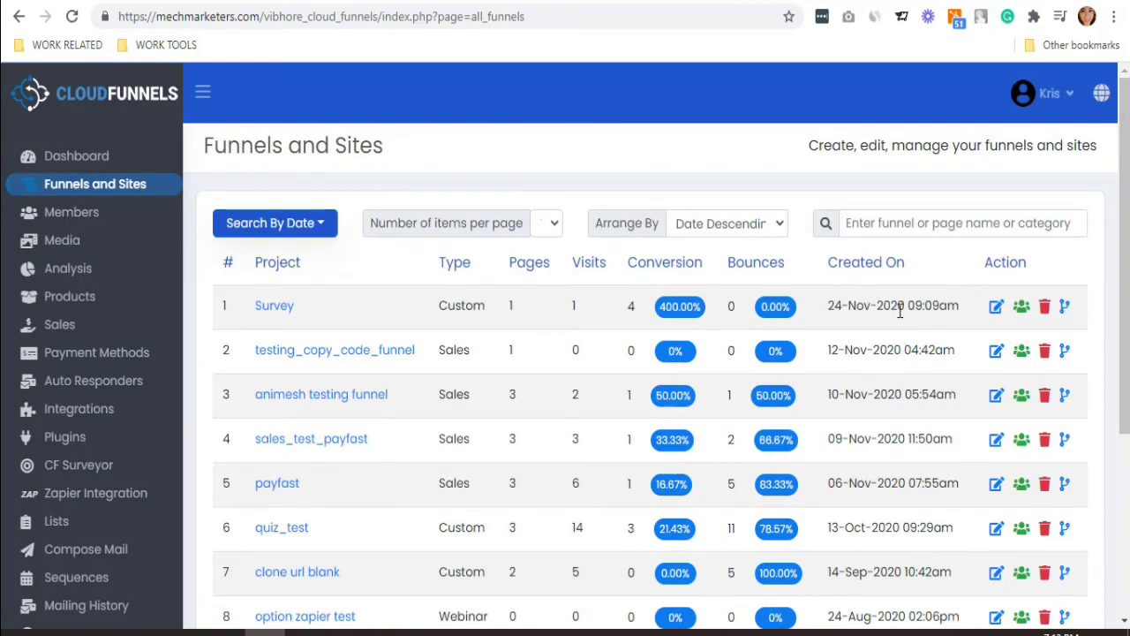
{"action": "scroll", "coordinate": [693, 302], "scroll_direction": "down", "scroll_amount": 3}
Create a new Custom-type funnel named Business Survey.
{"action": "left_click", "coordinate": [1042, 519]}
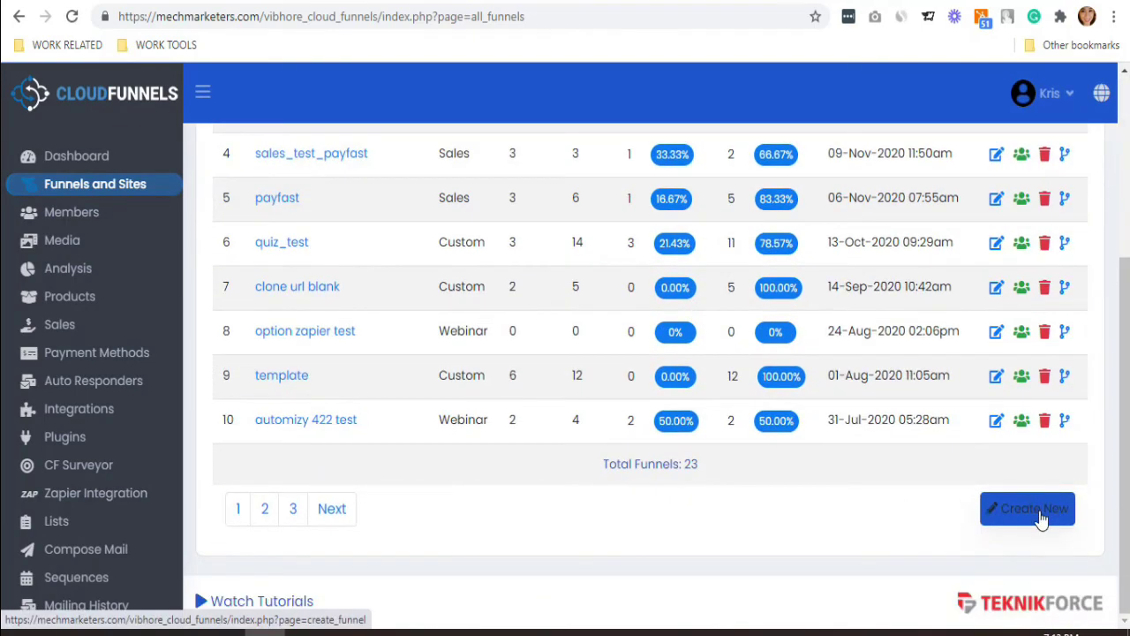
{"action": "type", "text": "Business"}
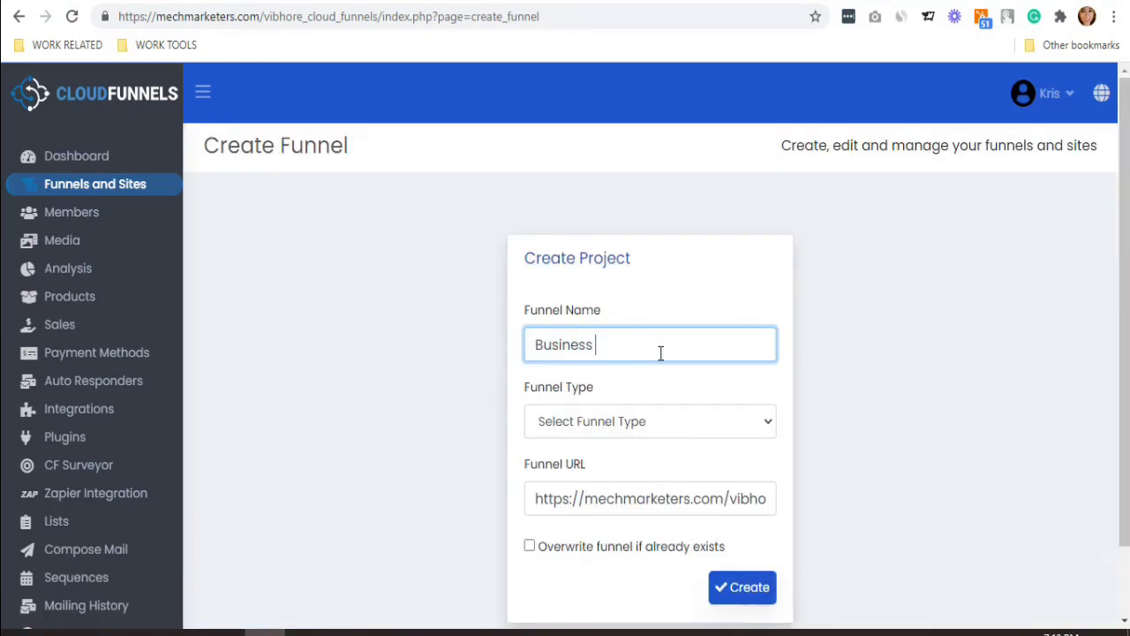
{"action": "type", "text": " Survey"}
{"action": "left_click", "coordinate": [659, 421]}
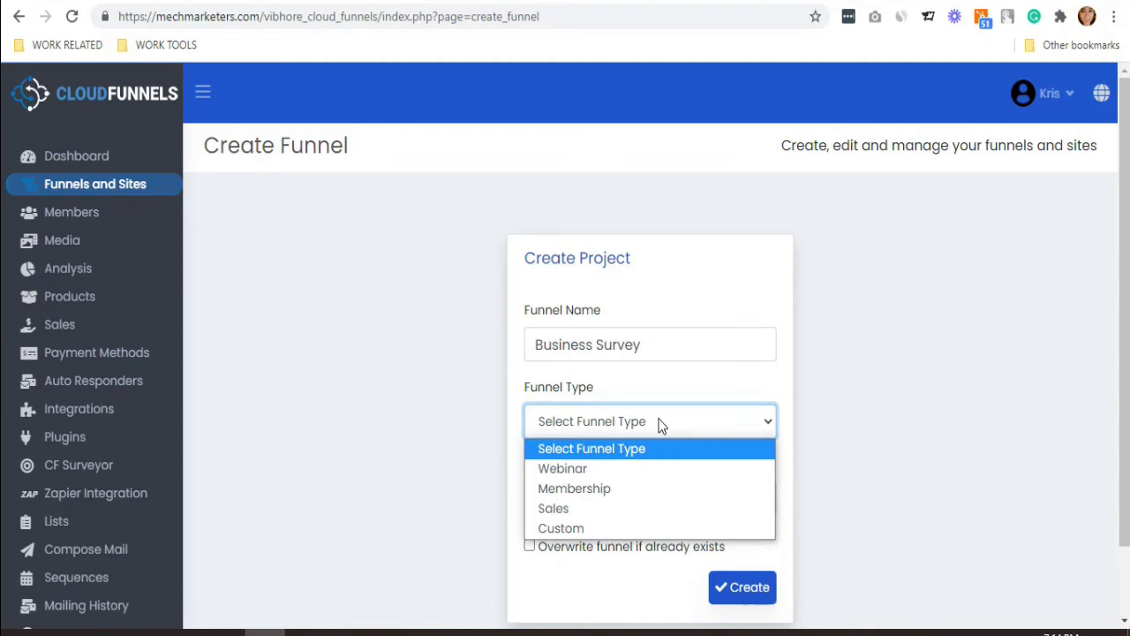
{"action": "left_click", "coordinate": [634, 528]}
{"action": "left_click", "coordinate": [717, 587]}
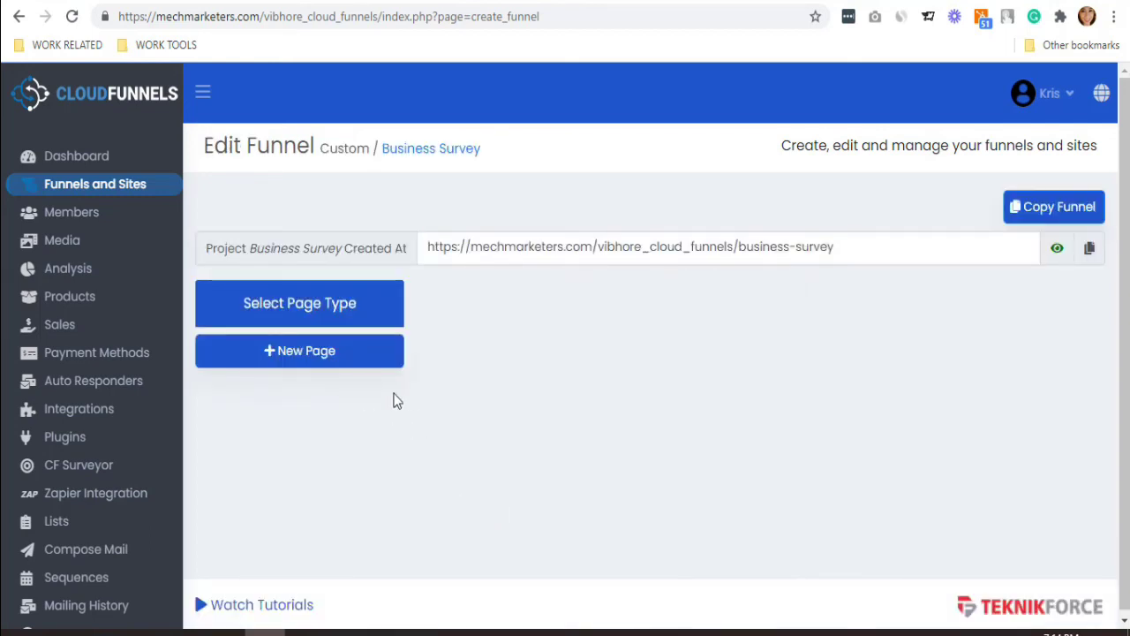
Add a page named Survey to the funnel.
{"action": "left_click", "coordinate": [322, 353]}
{"action": "type", "text": "Surve"}
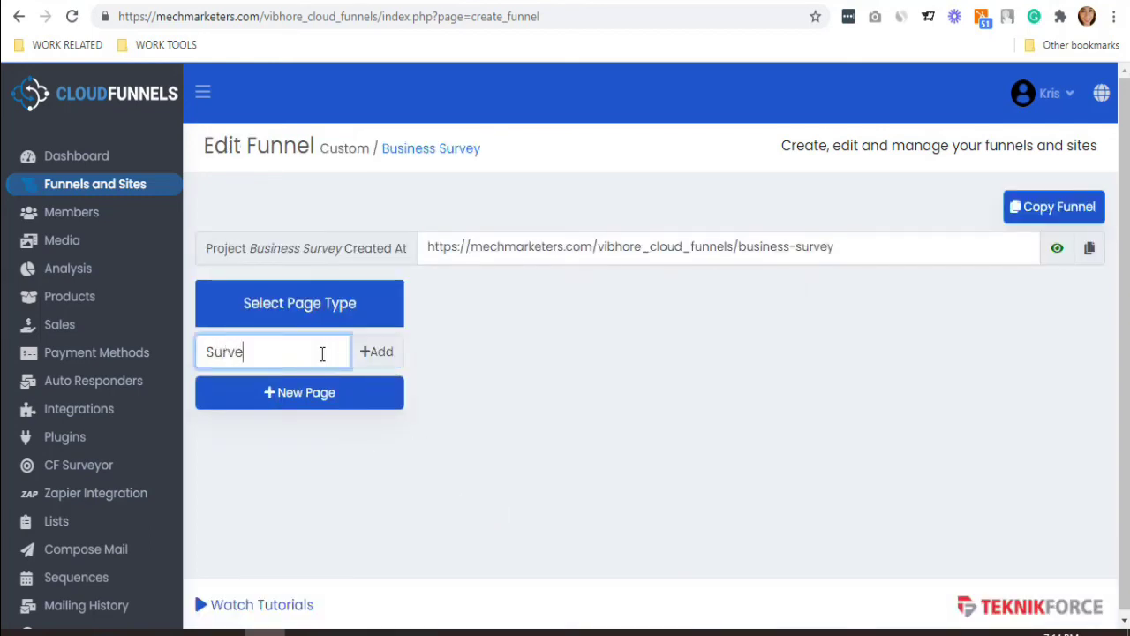
{"action": "type", "text": "y"}
{"action": "left_click", "coordinate": [386, 353]}
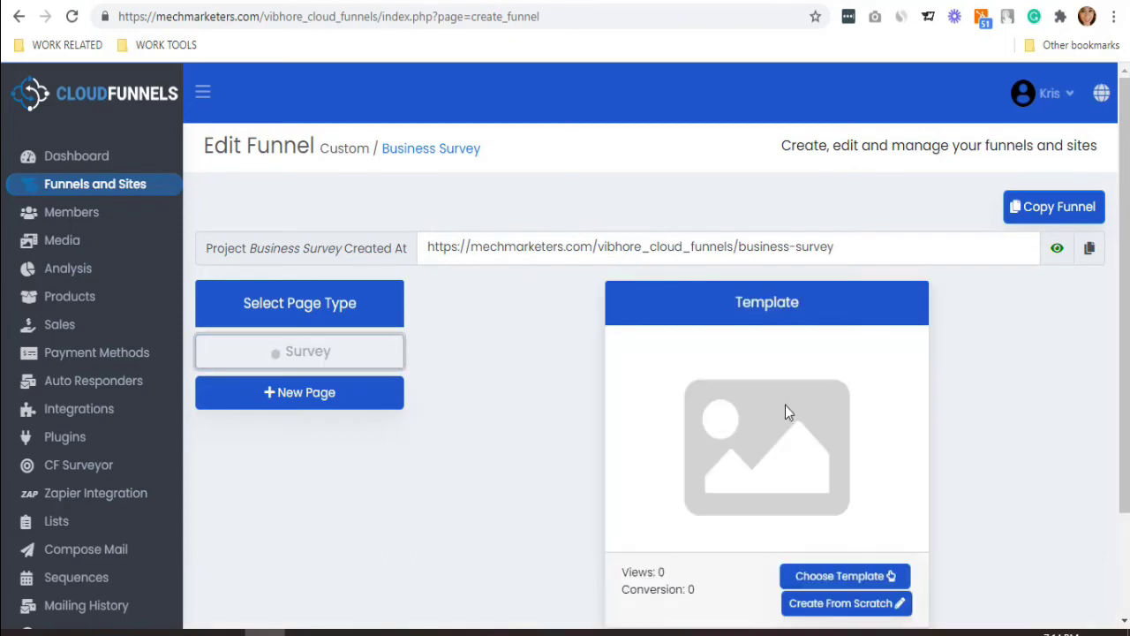
{"action": "scroll", "coordinate": [785, 404], "scroll_direction": "down", "scroll_amount": 1}
Build the Survey page from scratch, paste the [cfquiz_shortcode id=5] shortcode into its body, and save.
{"action": "left_click", "coordinate": [846, 514]}
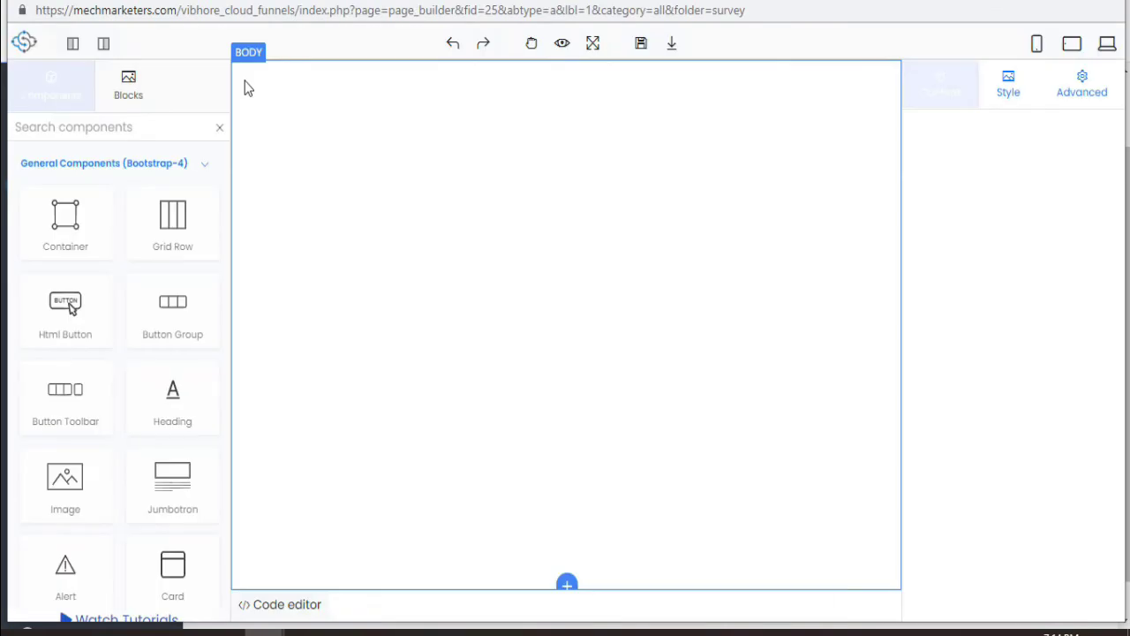
{"action": "left_click", "coordinate": [243, 71]}
{"action": "right_click", "coordinate": [243, 71]}
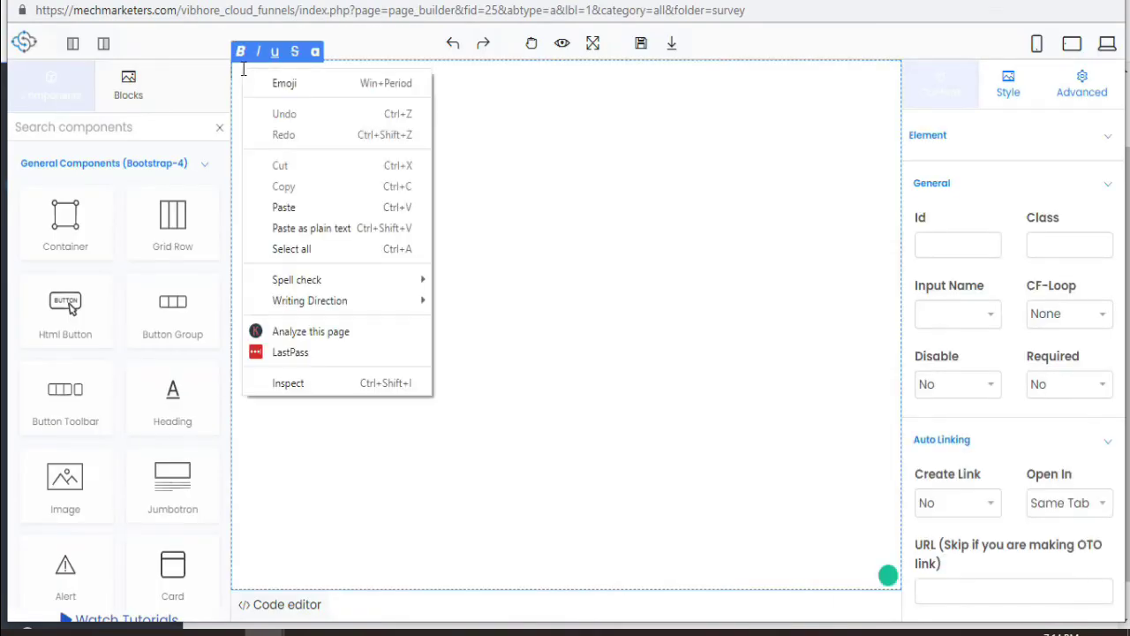
{"action": "left_click", "coordinate": [297, 207]}
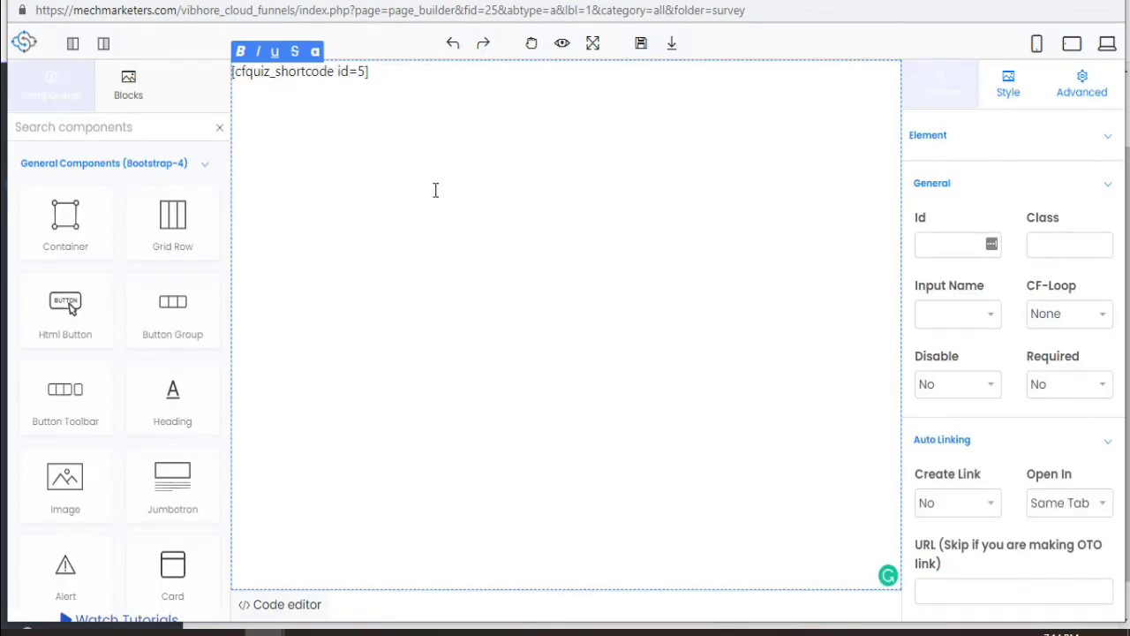
{"action": "left_click", "coordinate": [640, 51]}
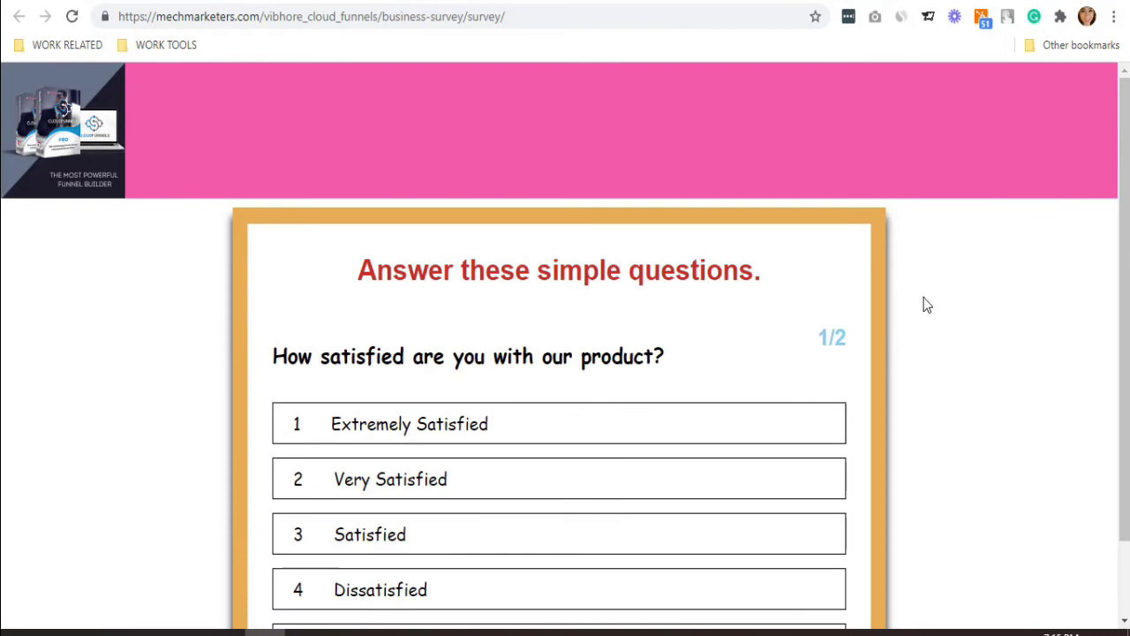
{"action": "scroll", "coordinate": [909, 292], "scroll_direction": "down", "scroll_amount": 1}
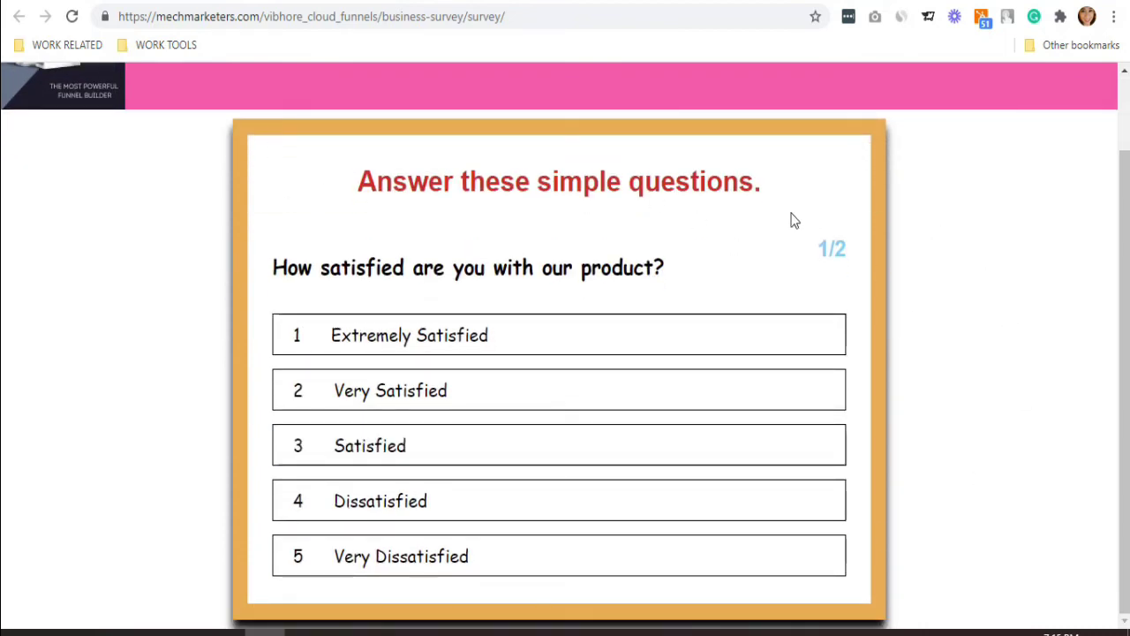
{"action": "scroll", "coordinate": [963, 371], "scroll_direction": "up", "scroll_amount": 1}
{"action": "scroll", "coordinate": [971, 389], "scroll_direction": "down", "scroll_amount": 1}
{"action": "scroll", "coordinate": [973, 390], "scroll_direction": "up", "scroll_amount": 1}
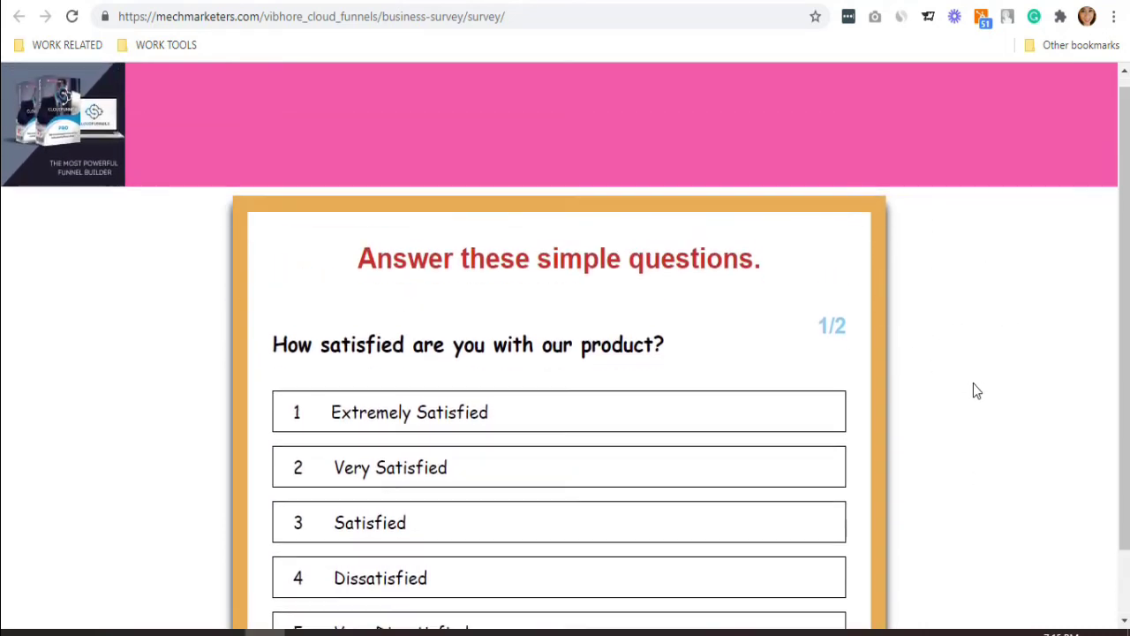
{"action": "scroll", "coordinate": [977, 392], "scroll_direction": "down", "scroll_amount": 1}
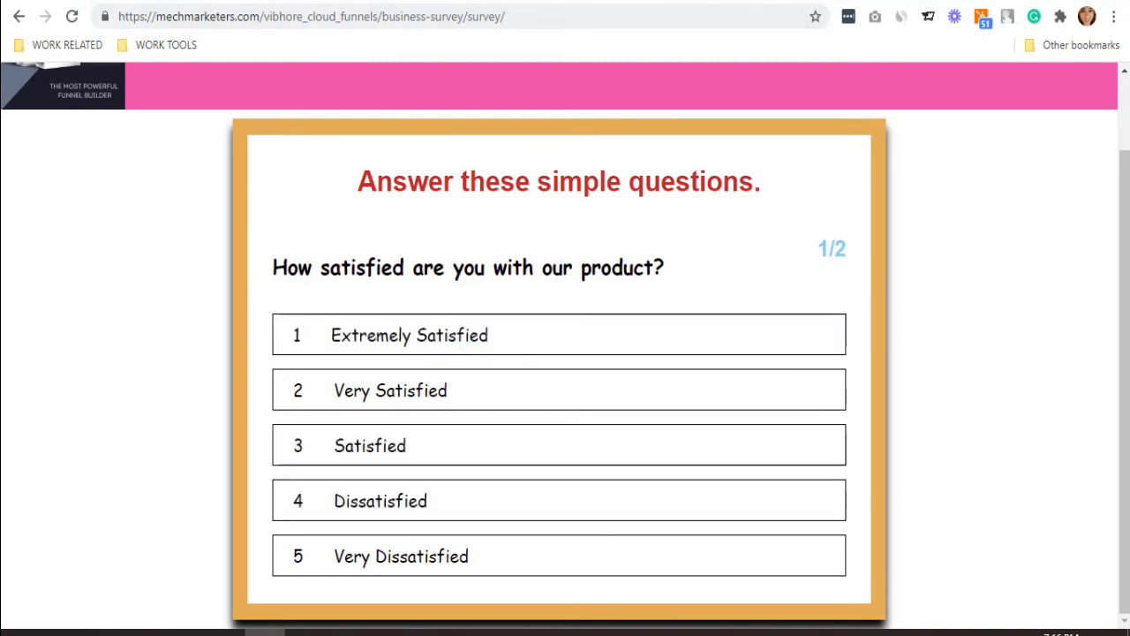
{"action": "key", "text": "ctrl+w"}
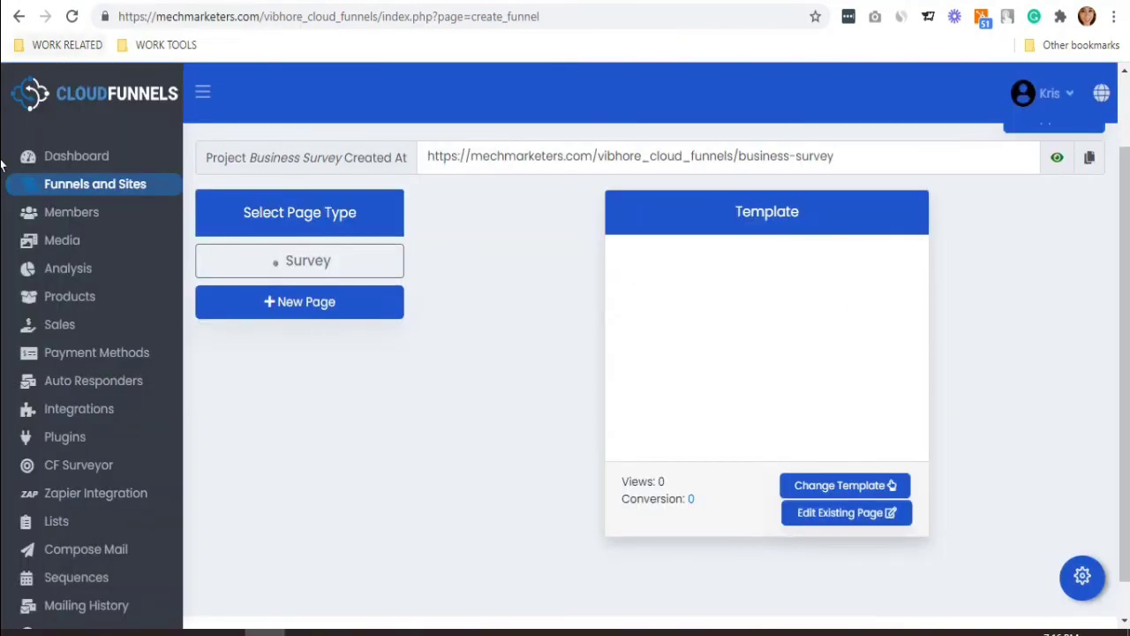
View the Business Survey's collected responses.
{"action": "key", "text": "ctrl+Tab"}
{"action": "scroll", "coordinate": [781, 413], "scroll_direction": "up", "scroll_amount": 1}
{"action": "left_click", "coordinate": [803, 422]}
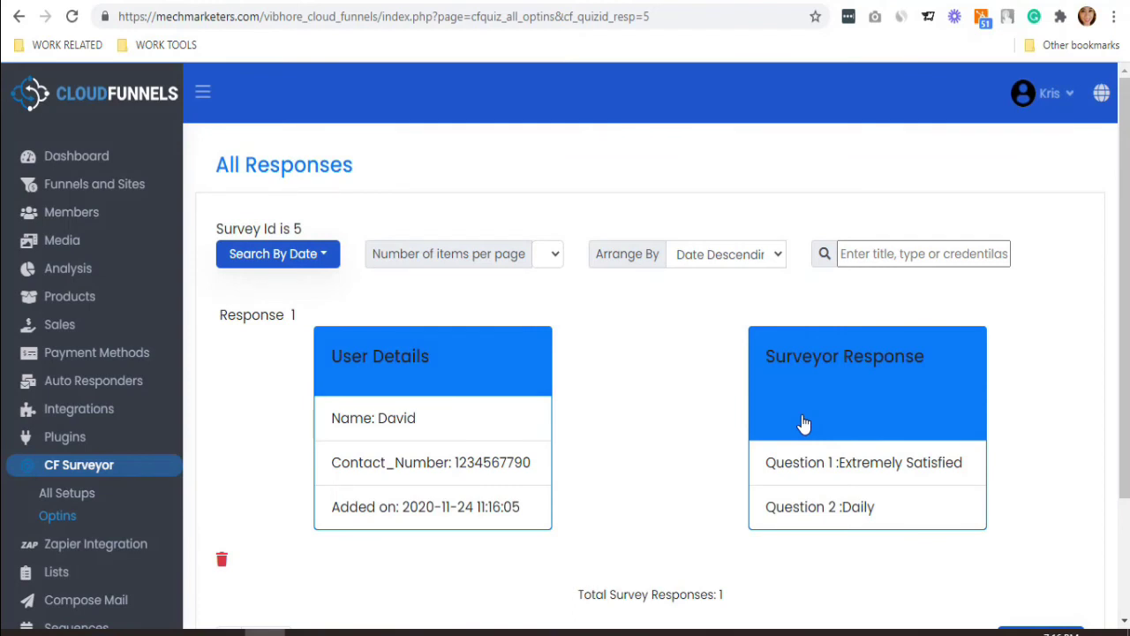
{"action": "scroll", "coordinate": [813, 468], "scroll_direction": "down", "scroll_amount": 1}
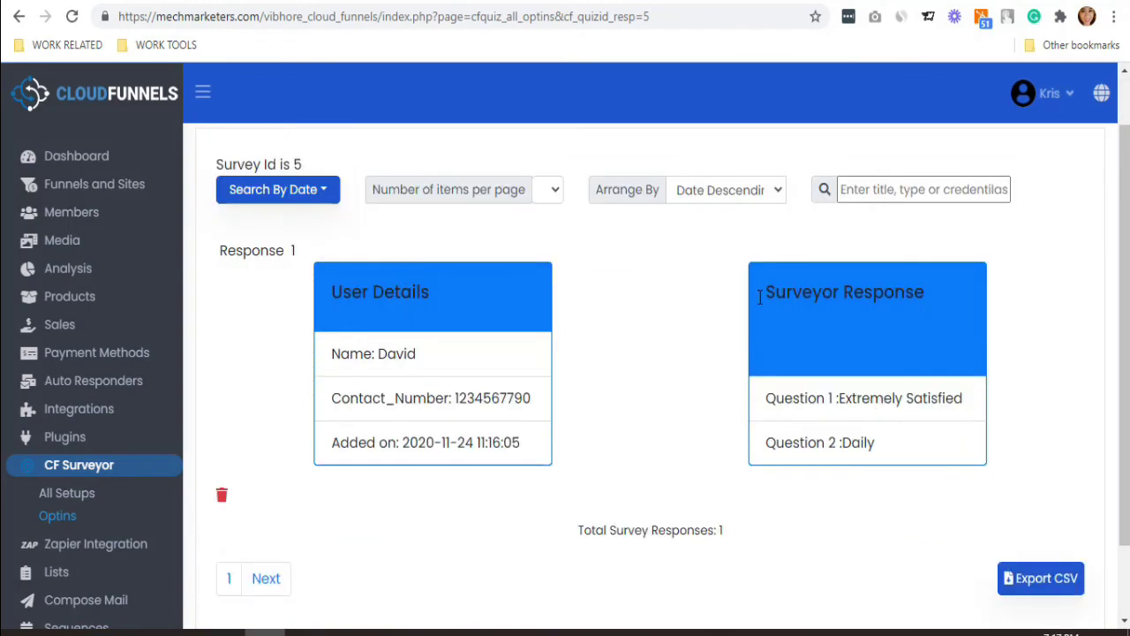
Export the responses as CSV, check them in Excel, then close Excel discarding recovered files.
{"action": "left_click", "coordinate": [1042, 578]}
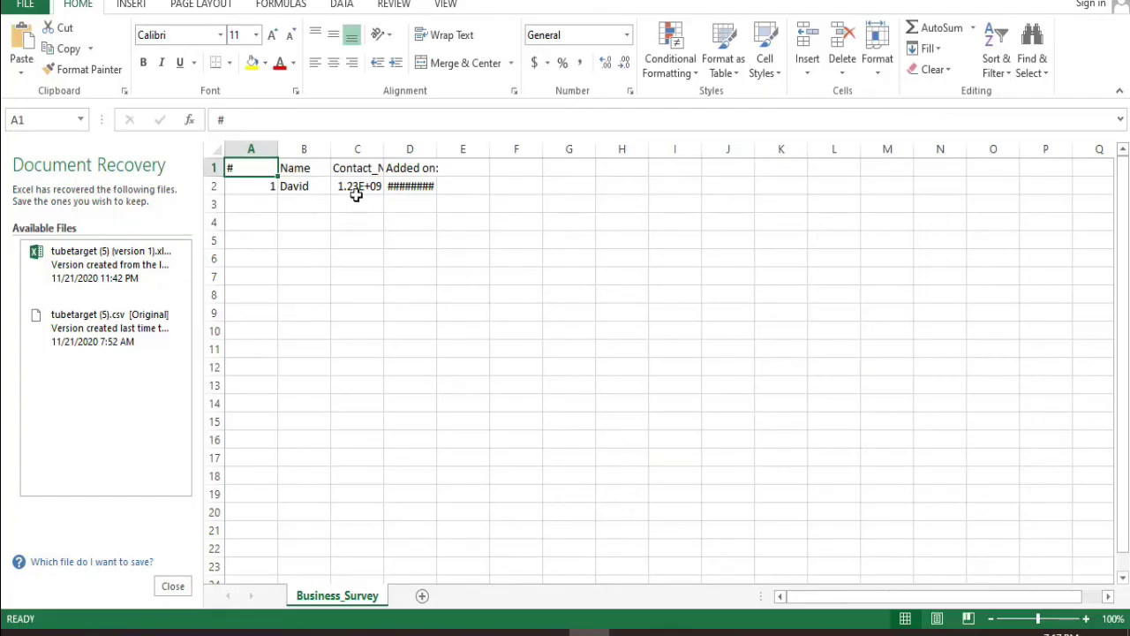
{"action": "key", "text": "alt+F4"}
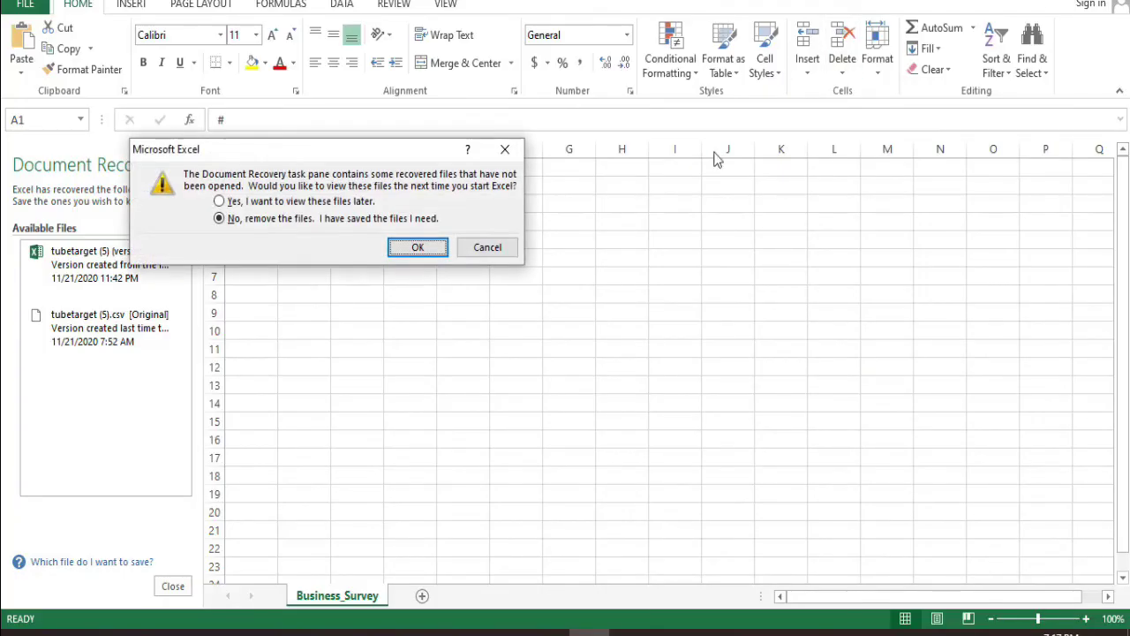
{"action": "left_click", "coordinate": [433, 254]}
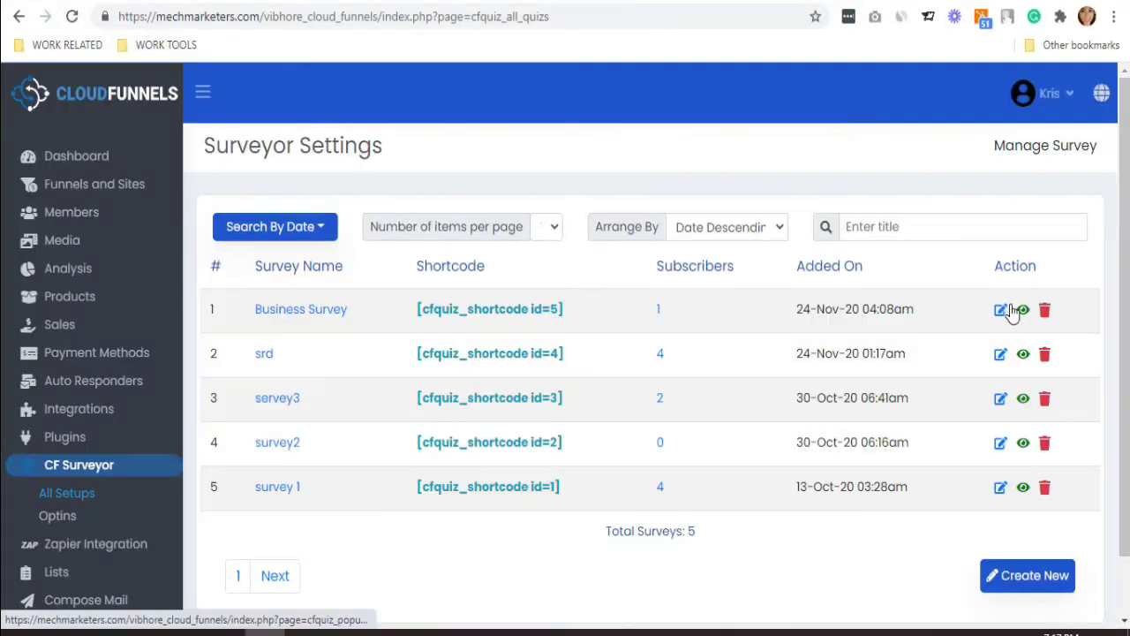
Edit Business Survey to display as a popup with a 5-second delay.
{"action": "left_click", "coordinate": [999, 310]}
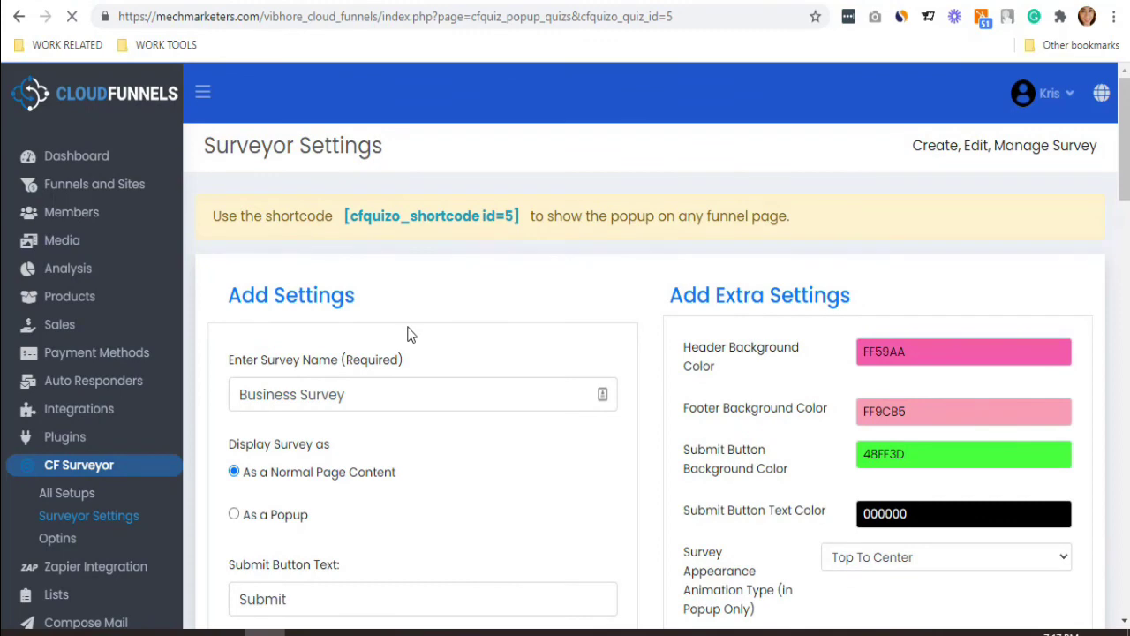
{"action": "scroll", "coordinate": [406, 332], "scroll_direction": "down", "scroll_amount": 1}
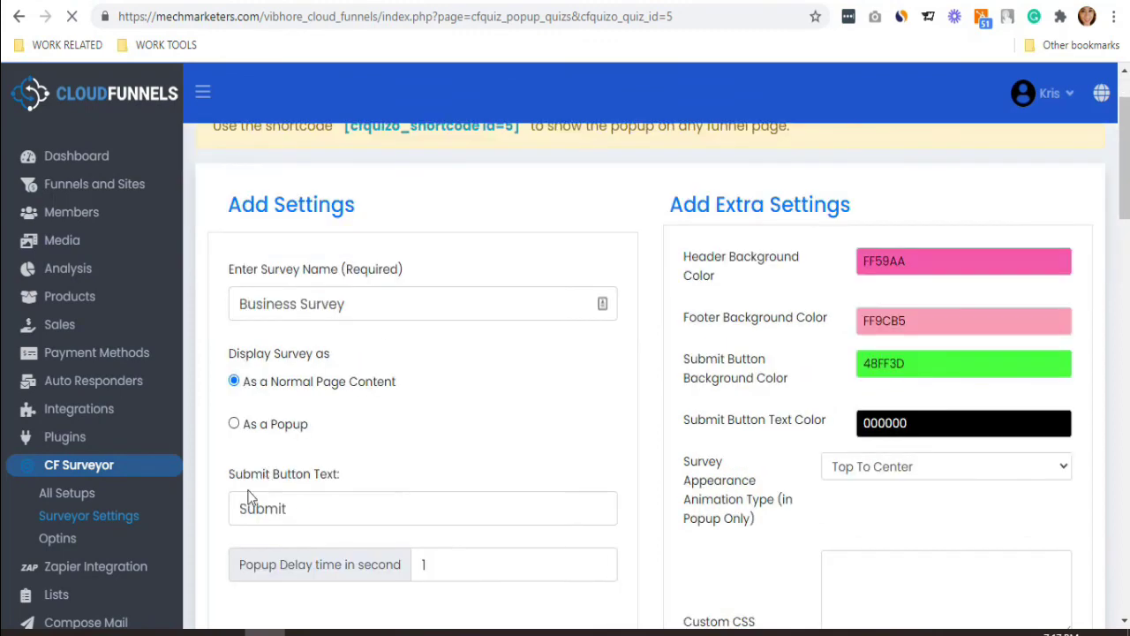
{"action": "left_click", "coordinate": [234, 424]}
{"action": "scroll", "coordinate": [395, 436], "scroll_direction": "up", "scroll_amount": 1}
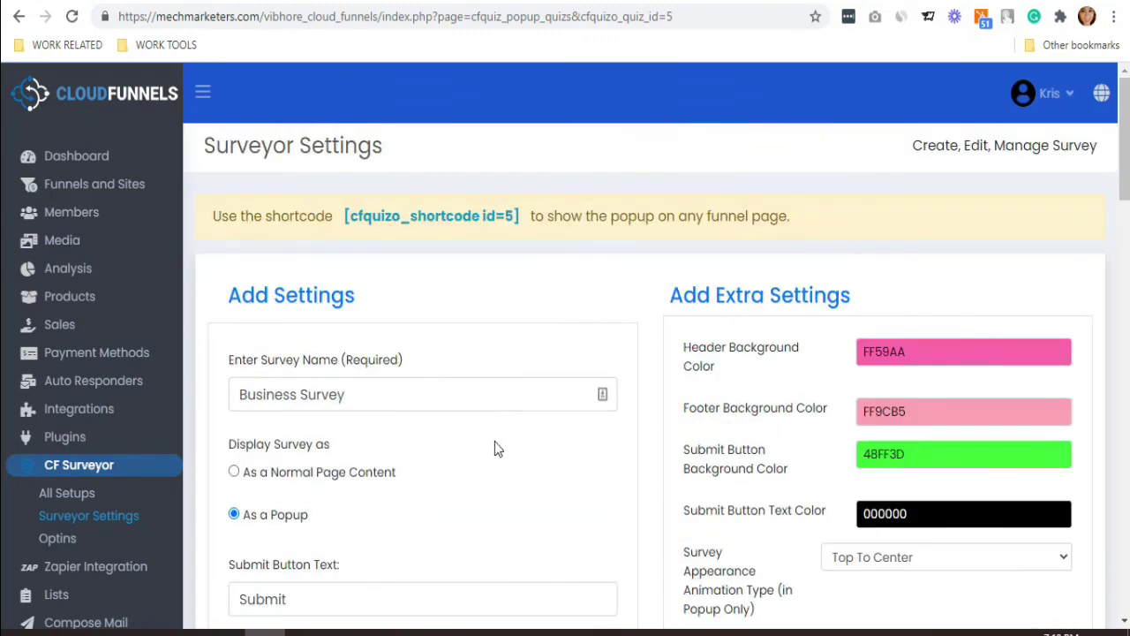
{"action": "scroll", "coordinate": [503, 440], "scroll_direction": "down", "scroll_amount": 1}
{"action": "scroll", "coordinate": [508, 441], "scroll_direction": "down", "scroll_amount": 1}
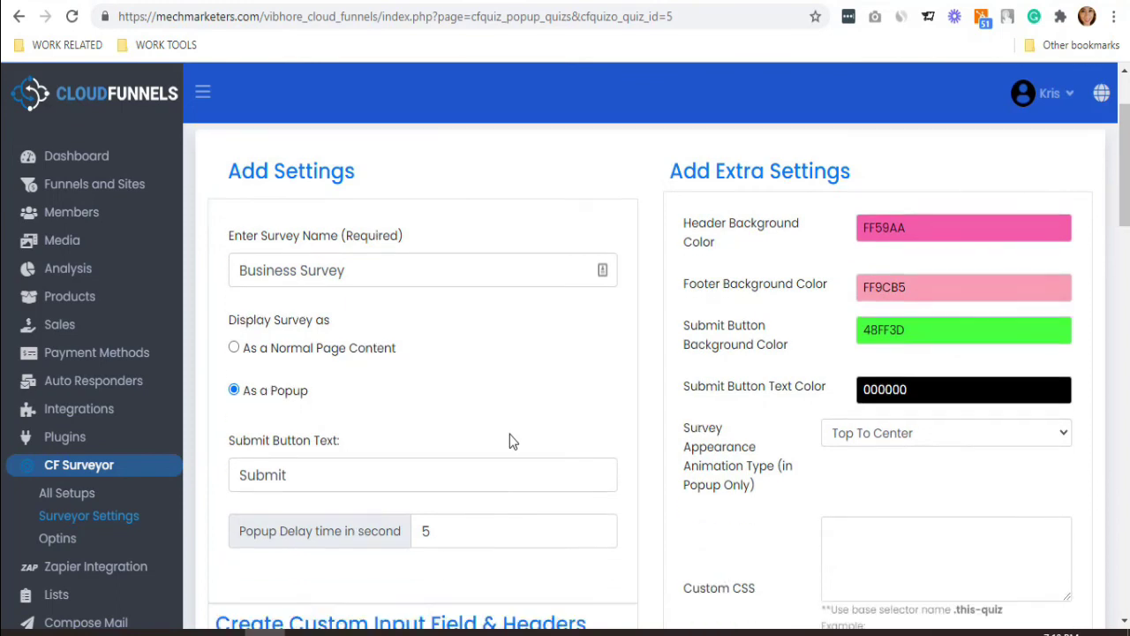
Choose Center To Center as the popup animation.
{"action": "left_click", "coordinate": [891, 390]}
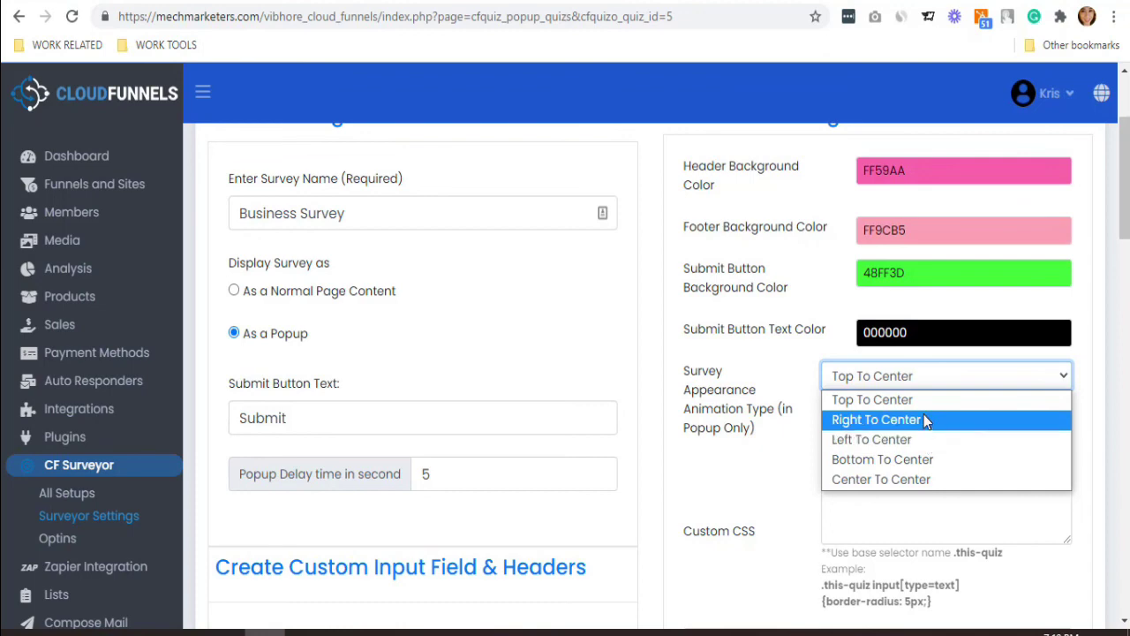
{"action": "left_click", "coordinate": [924, 479]}
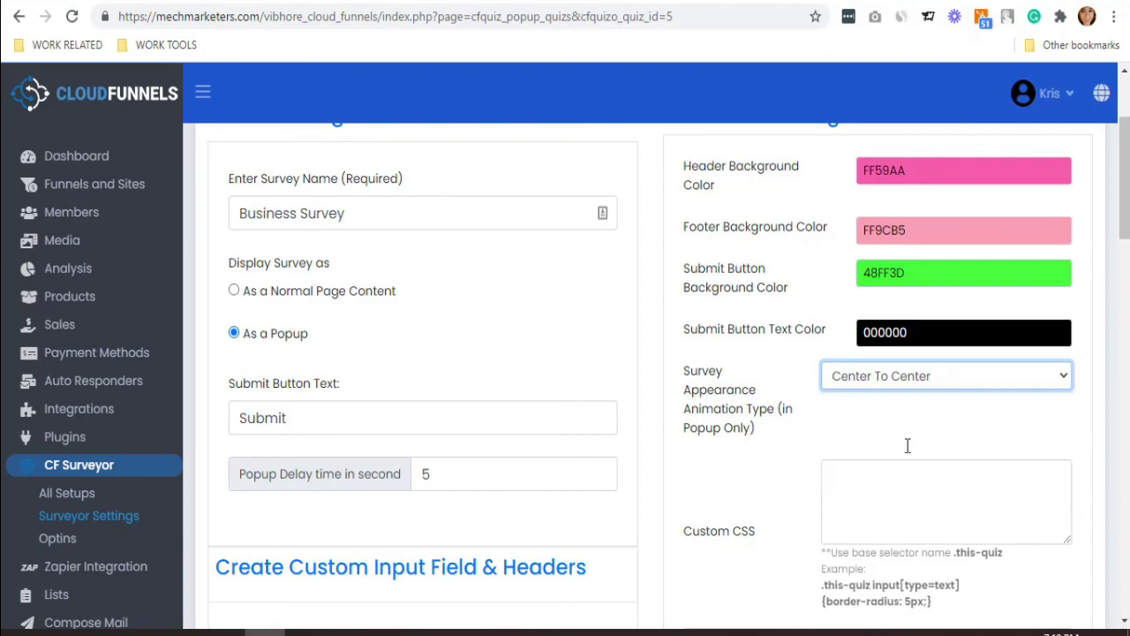
{"action": "scroll", "coordinate": [889, 424], "scroll_direction": "down", "scroll_amount": 1}
{"action": "scroll", "coordinate": [888, 424], "scroll_direction": "down", "scroll_amount": 4}
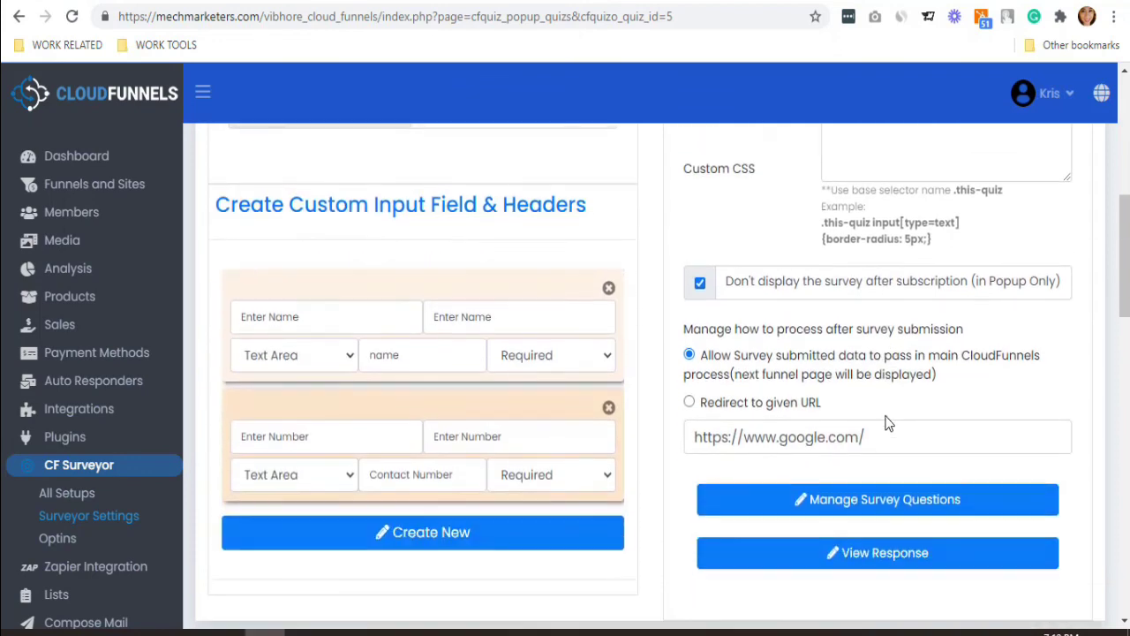
{"action": "scroll", "coordinate": [888, 424], "scroll_direction": "down", "scroll_amount": 2}
{"action": "scroll", "coordinate": [885, 421], "scroll_direction": "down", "scroll_amount": 2}
{"action": "scroll", "coordinate": [885, 421], "scroll_direction": "down", "scroll_amount": 3}
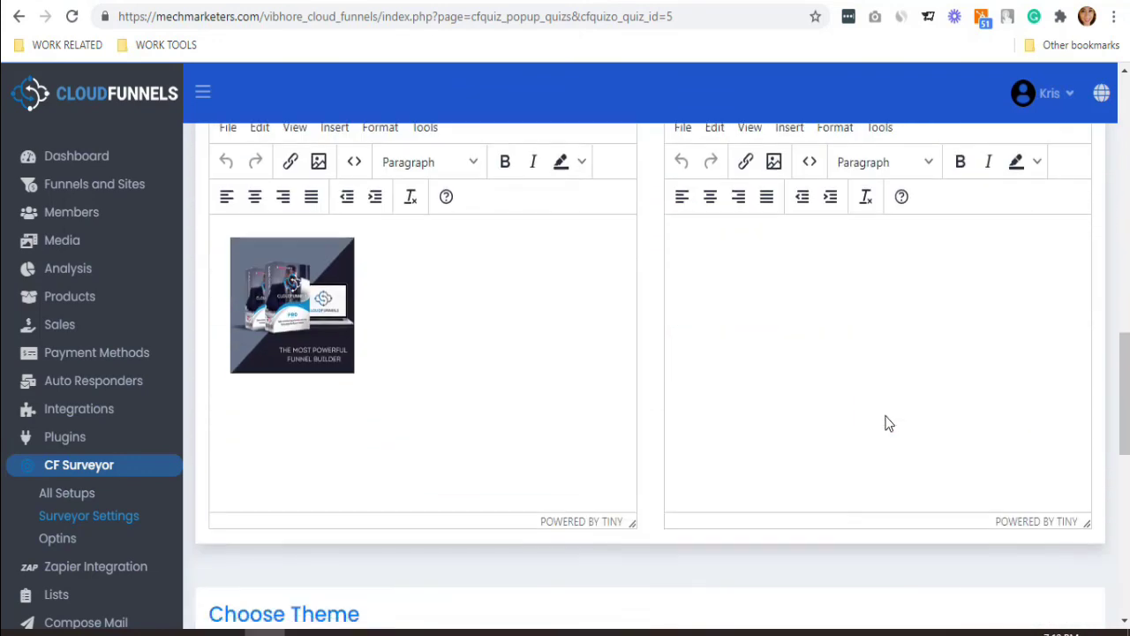
{"action": "scroll", "coordinate": [901, 446], "scroll_direction": "down", "scroll_amount": 2}
{"action": "scroll", "coordinate": [914, 470], "scroll_direction": "down", "scroll_amount": 5}
Save the popup settings and view the live Survey page showing the Business Survey popup.
{"action": "left_click", "coordinate": [984, 541]}
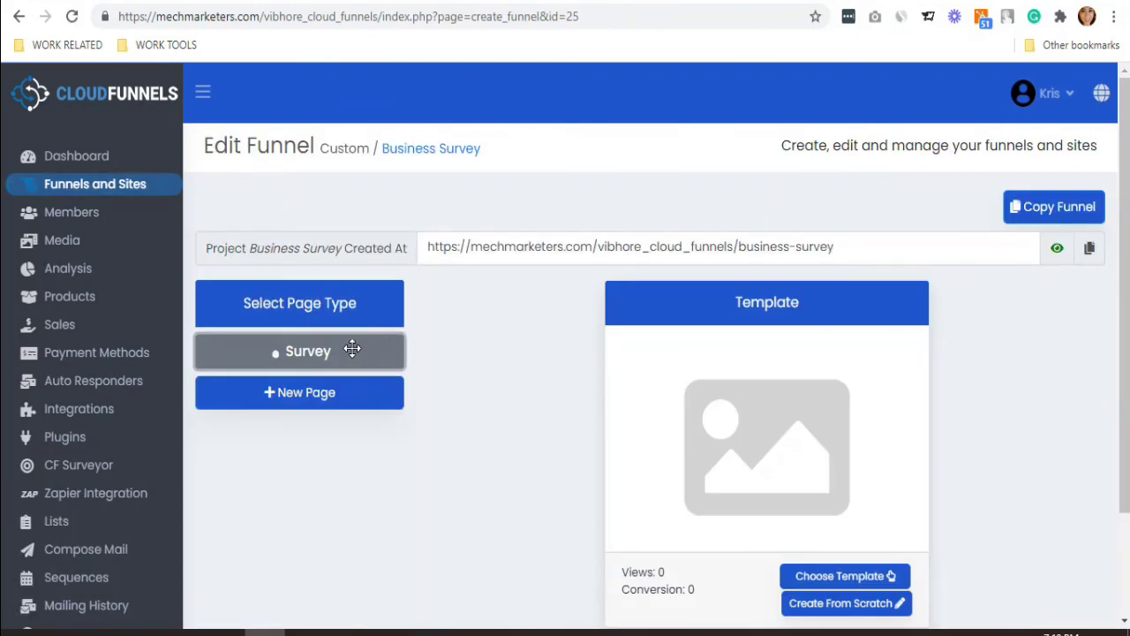
{"action": "left_click", "coordinate": [1056, 250]}
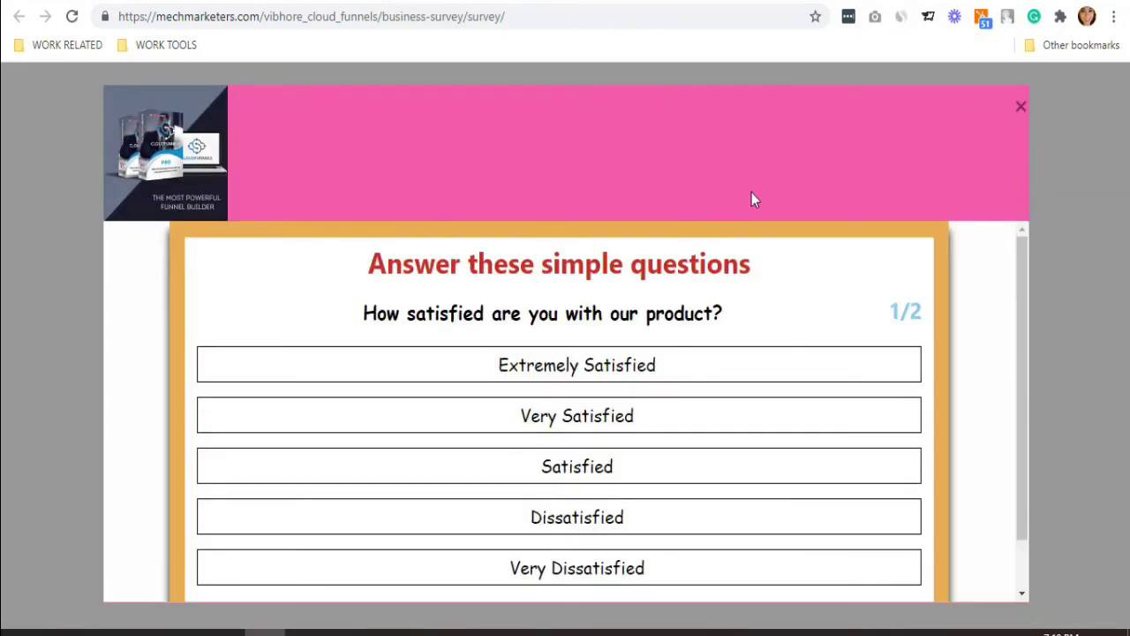
{"action": "scroll", "coordinate": [959, 327], "scroll_direction": "down", "scroll_amount": 1}
{"action": "scroll", "coordinate": [959, 321], "scroll_direction": "up", "scroll_amount": 1}
Close the live page and check the funnel editor's one view and one conversion for Survey.
{"action": "key", "text": "ctrl+w"}
{"action": "scroll", "coordinate": [336, 310], "scroll_direction": "down", "scroll_amount": 2}
{"action": "scroll", "coordinate": [106, 434], "scroll_direction": "down", "scroll_amount": 3}
{"action": "scroll", "coordinate": [121, 379], "scroll_direction": "up", "scroll_amount": 3}
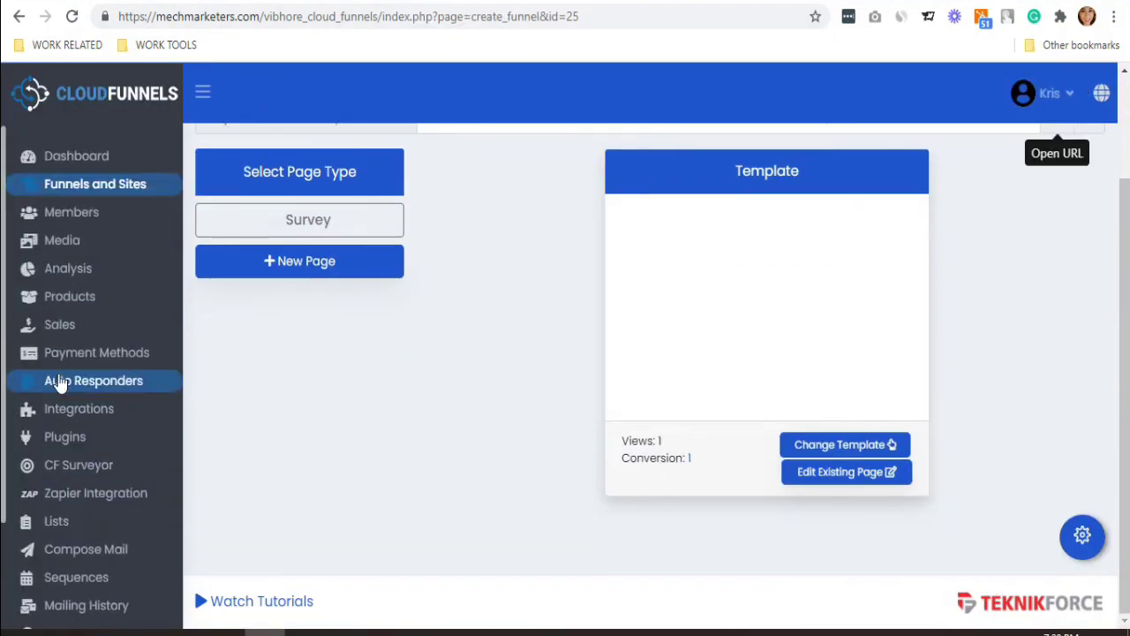